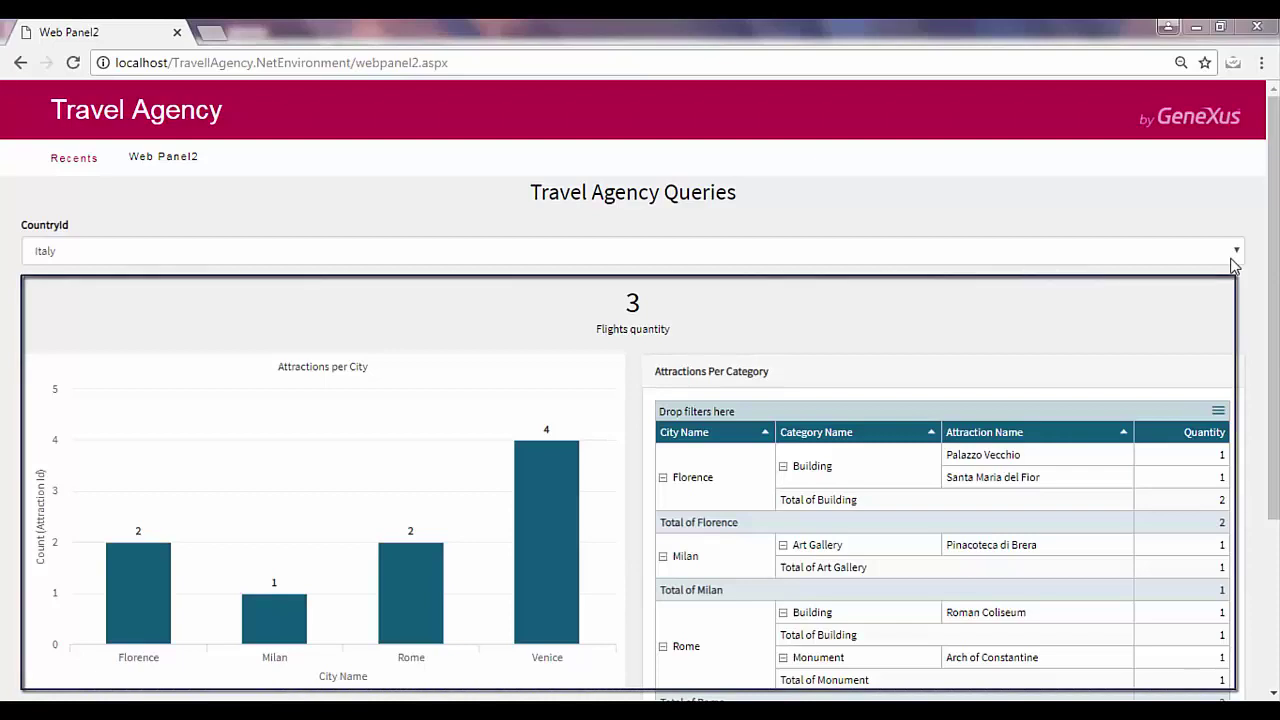
# Choose France in the CountryId dropdown of the Travel Agency Queries dashboard
pyautogui.click(1235, 254)
pyautogui.click(607, 311)
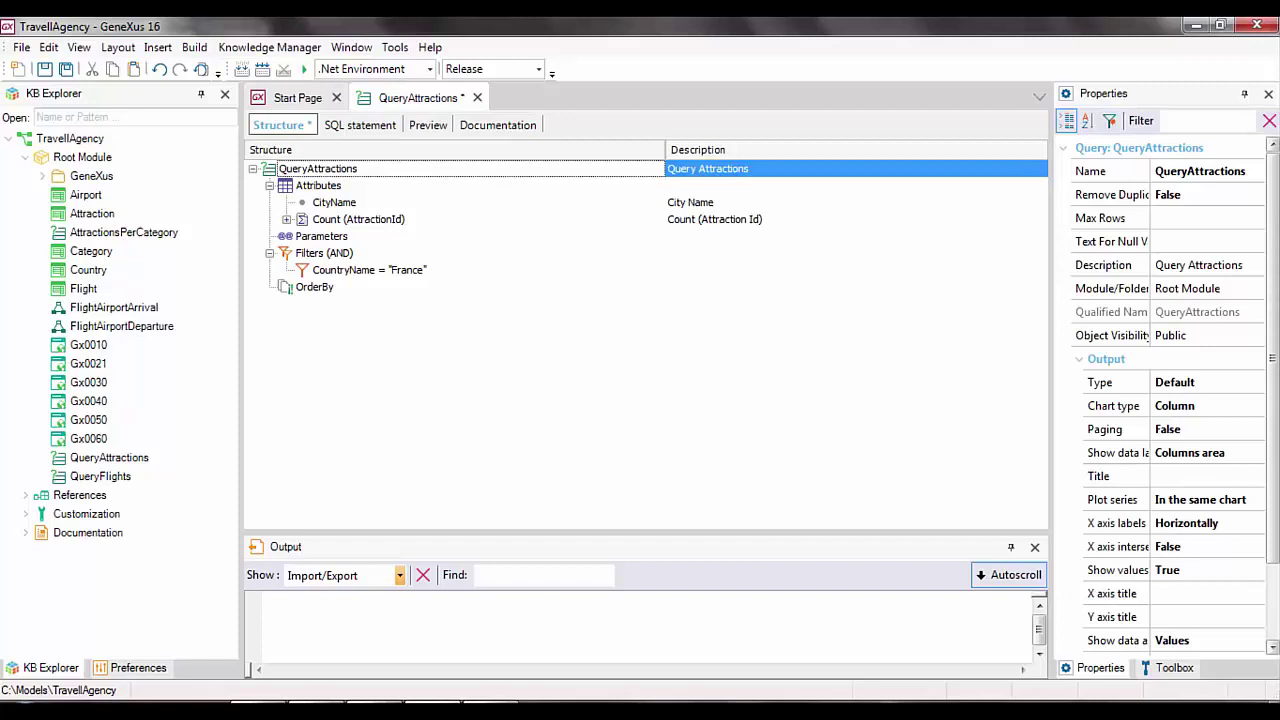
# Save QueryAttractions, then save a copy of it as QueryAttractionsPerCity
pyautogui.hotkey('ctrl', 's')
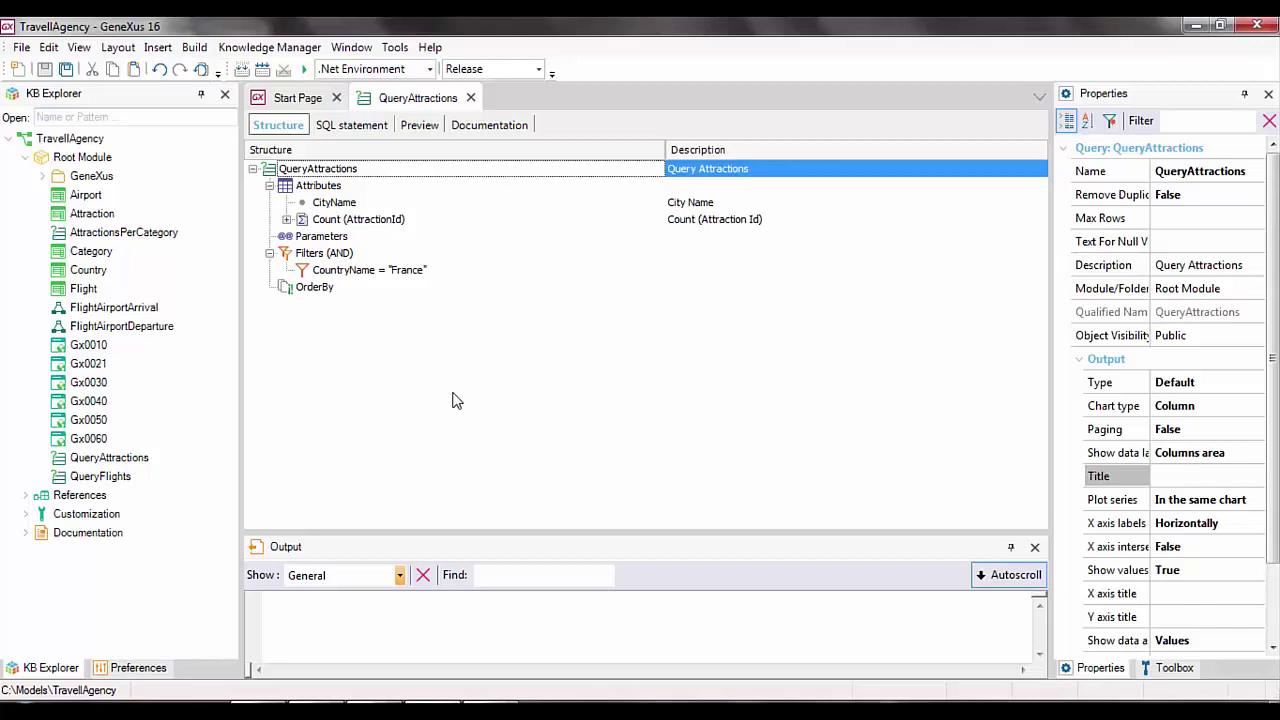
pyautogui.rightClick(390, 99)
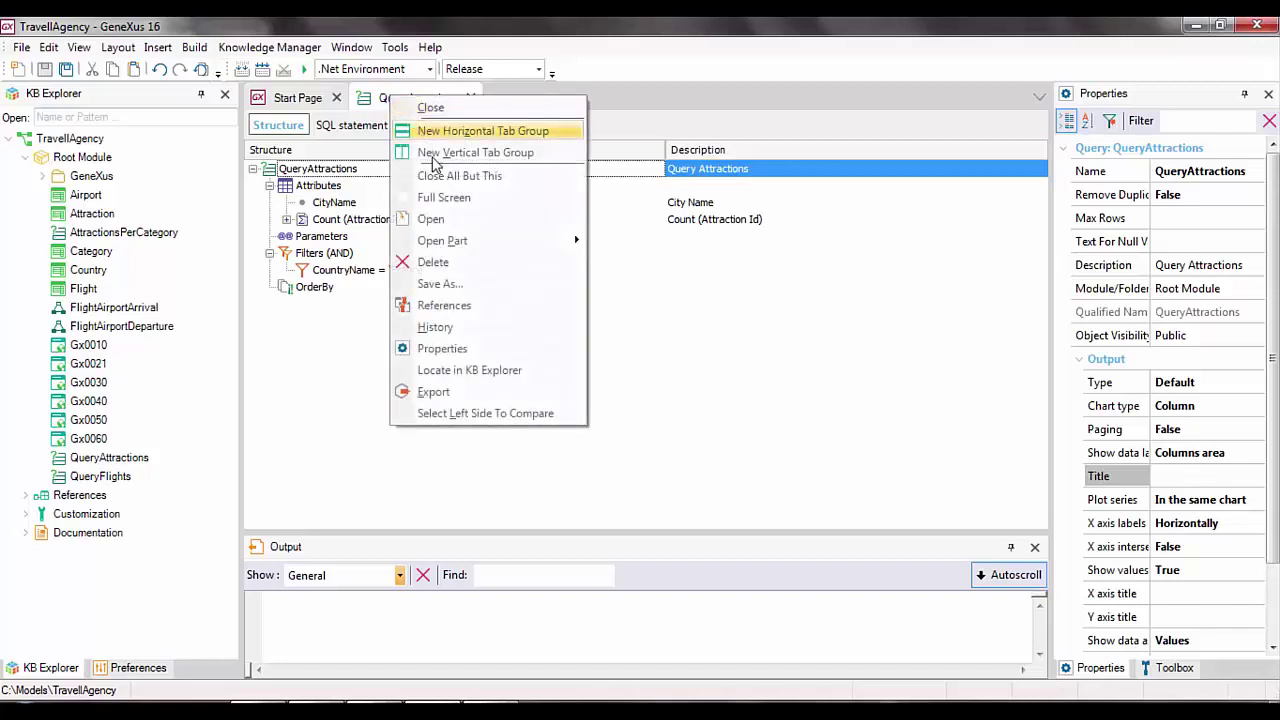
pyautogui.click(445, 284)
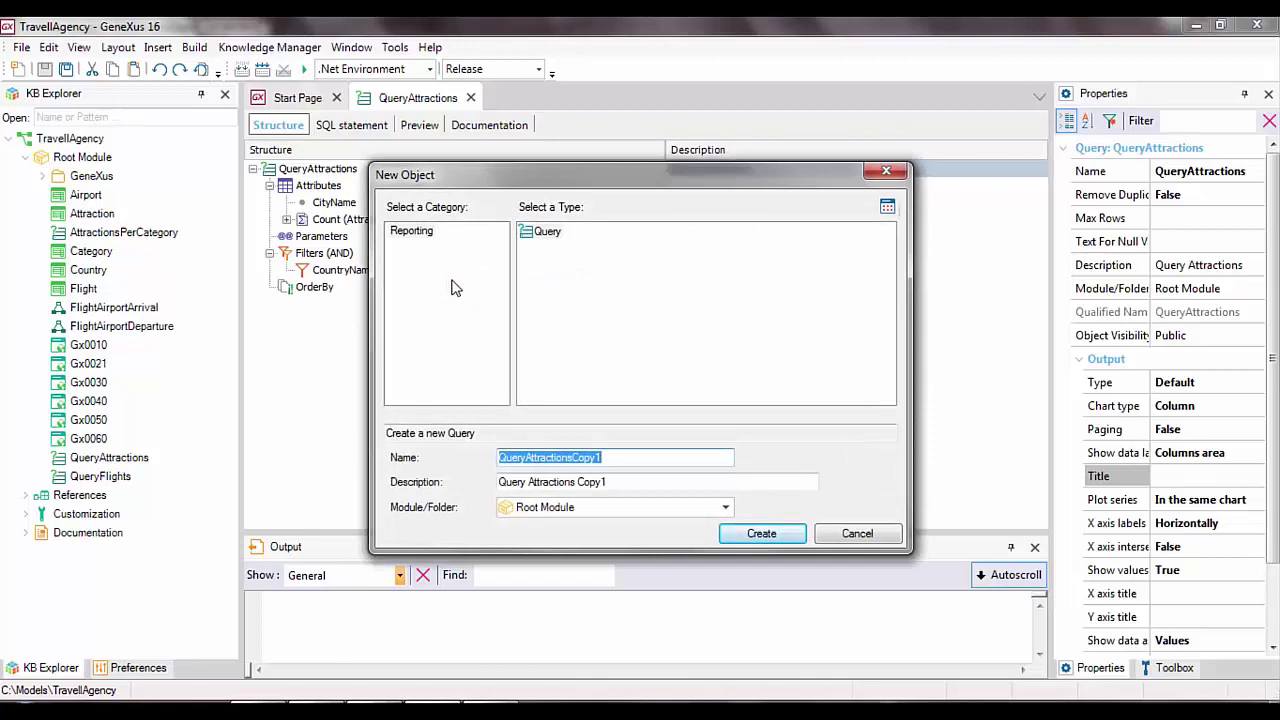
pyautogui.write('QueryAttractionsPerCity')
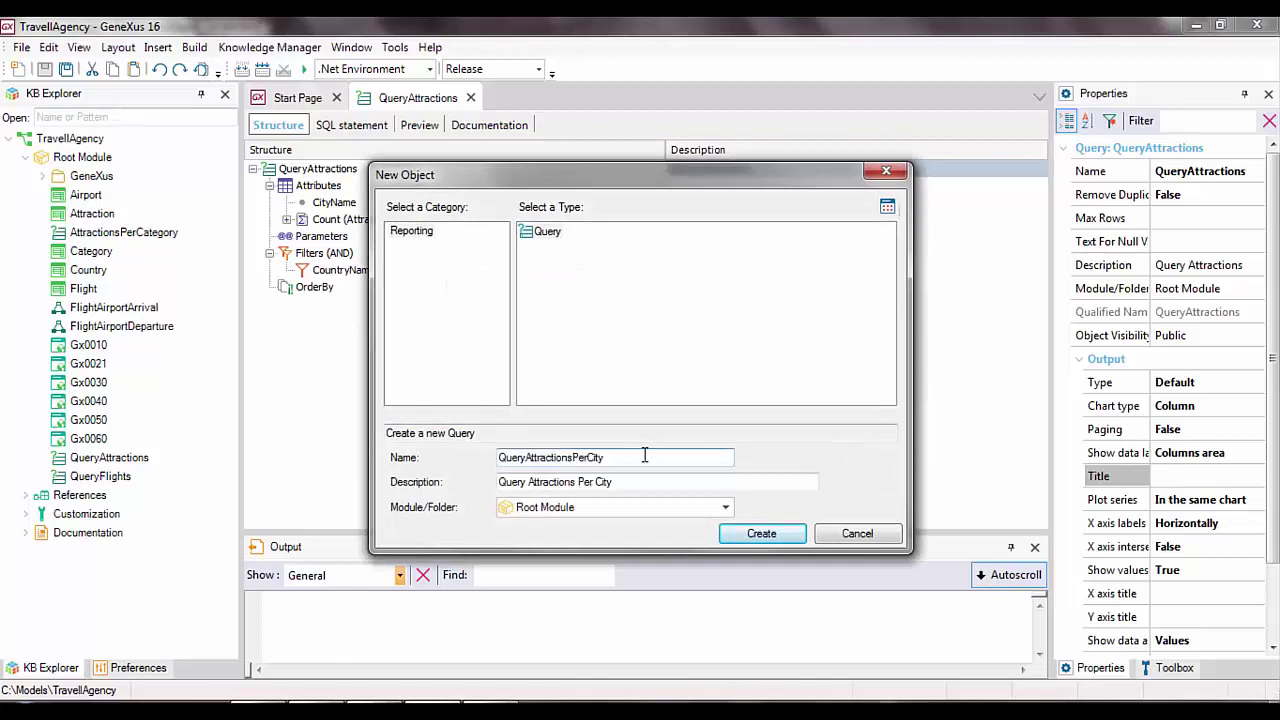
pyautogui.click(760, 534)
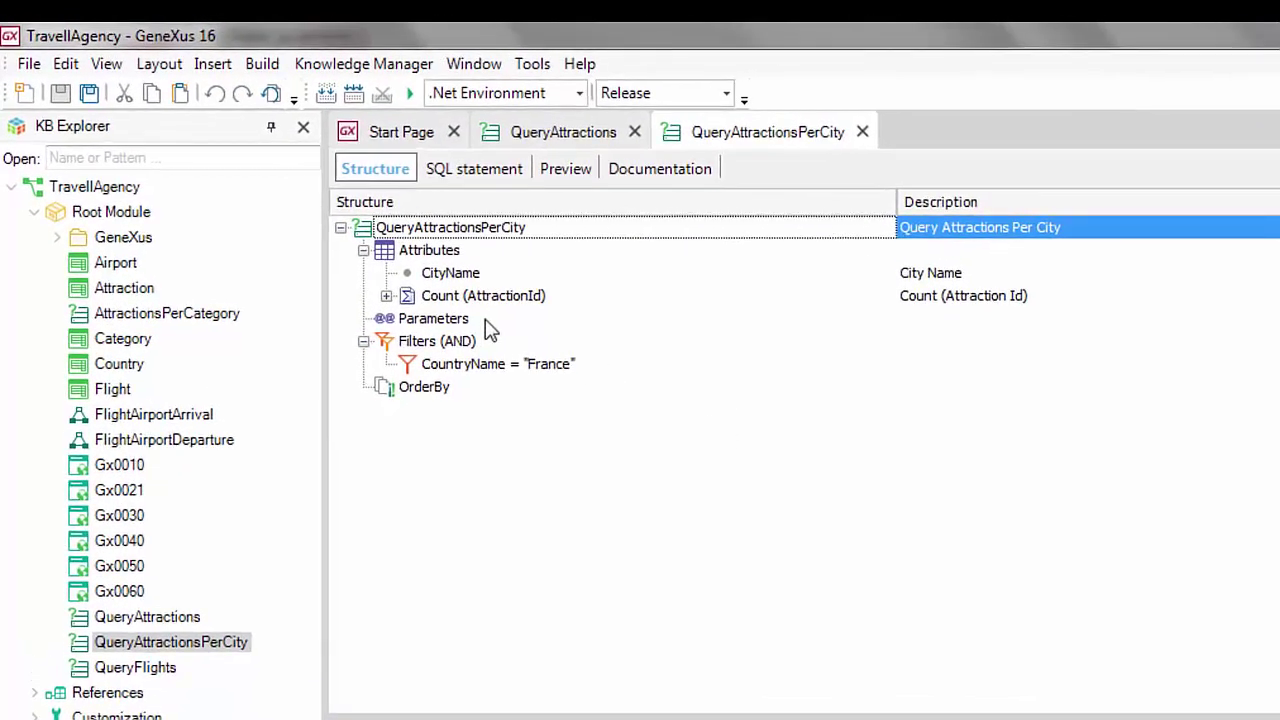
# Add CountryId as a parameter of QueryAttractionsPerCity
pyautogui.click(466, 320)
pyautogui.doubleClick(477, 324)
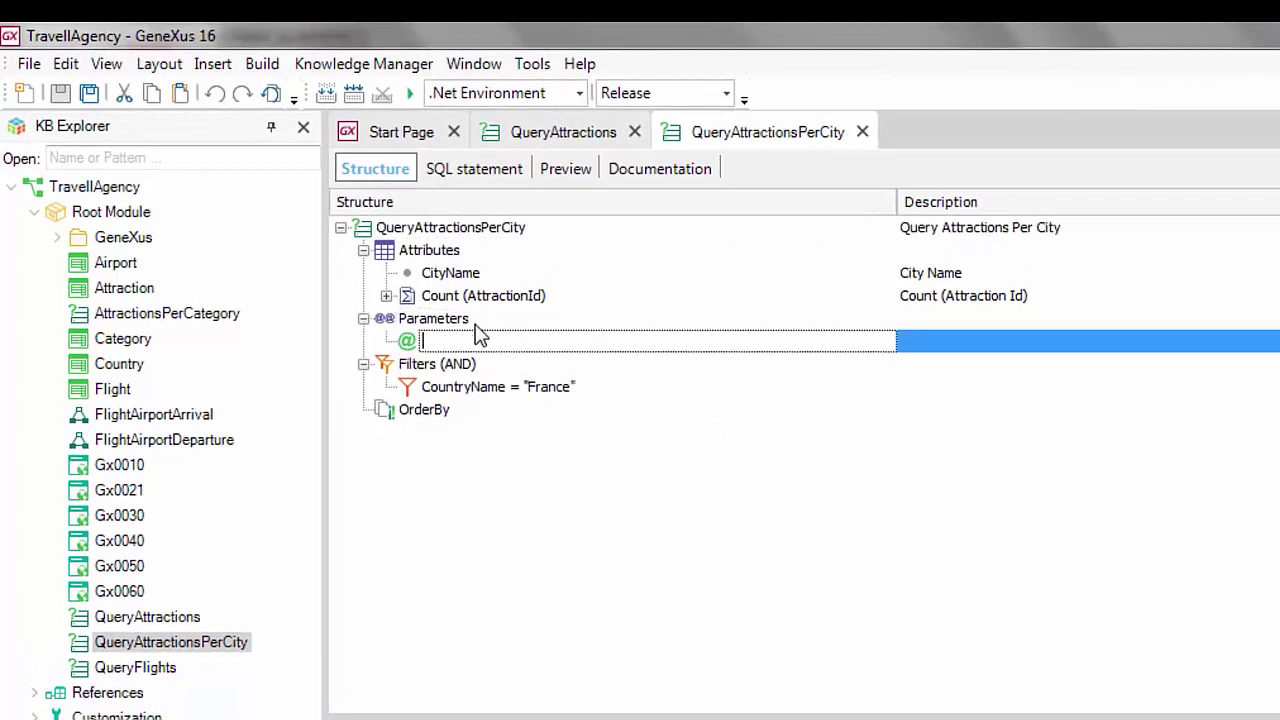
pyautogui.write('C')
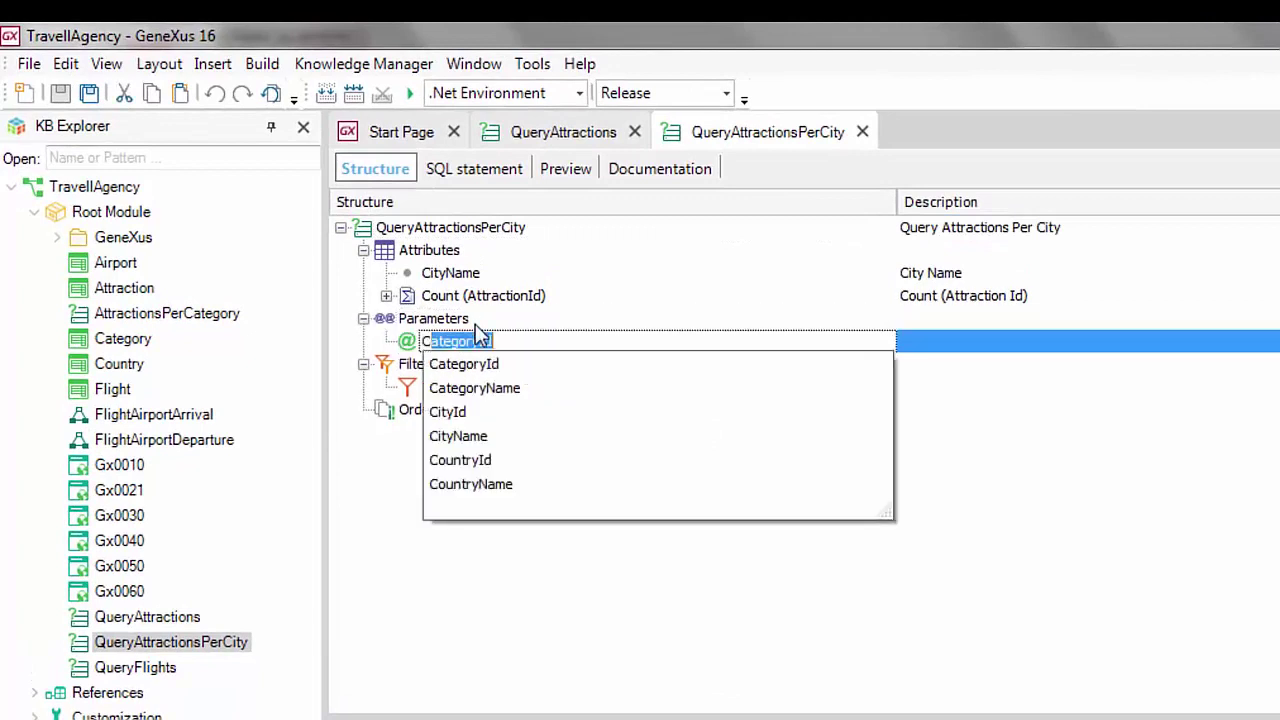
pyautogui.write('ountry')
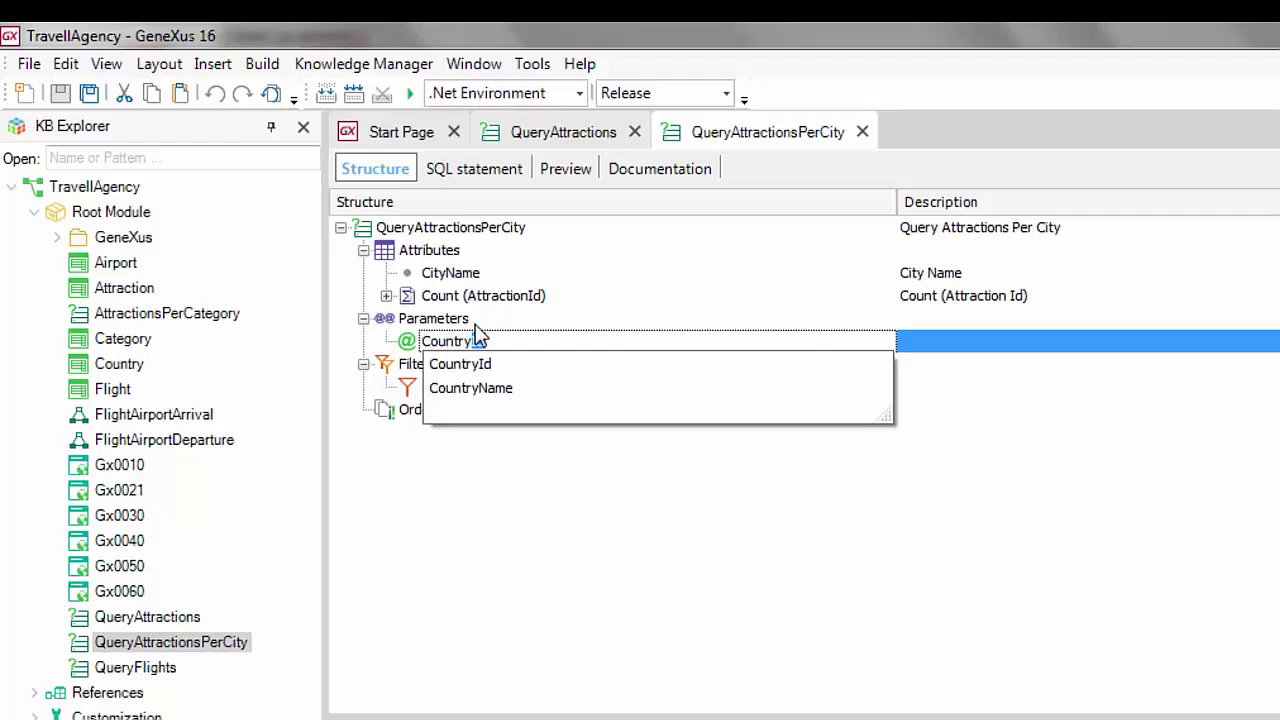
pyautogui.press('Down')
pyautogui.press('Return')
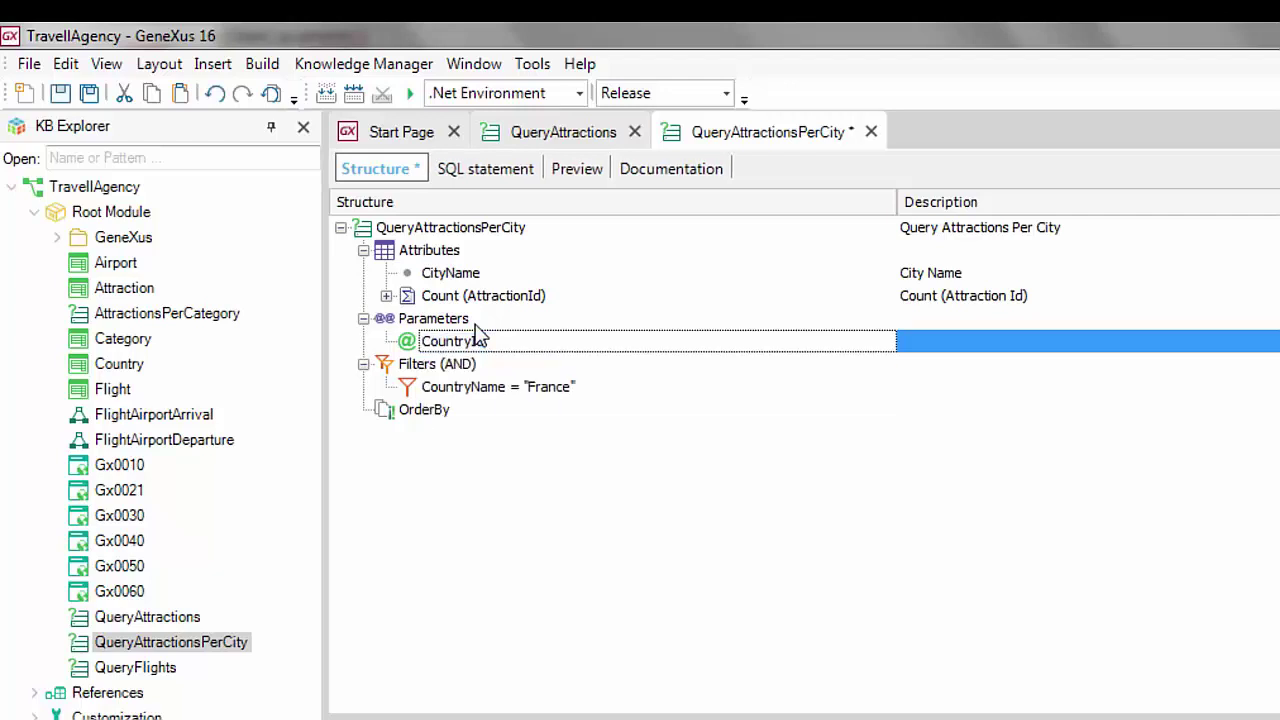
# Replace the CountryName = "France" filter with CountryId = &CountryId and save the query
pyautogui.click(581, 393)
pyautogui.moveTo(586, 398); pyautogui.dragTo(401, 405)
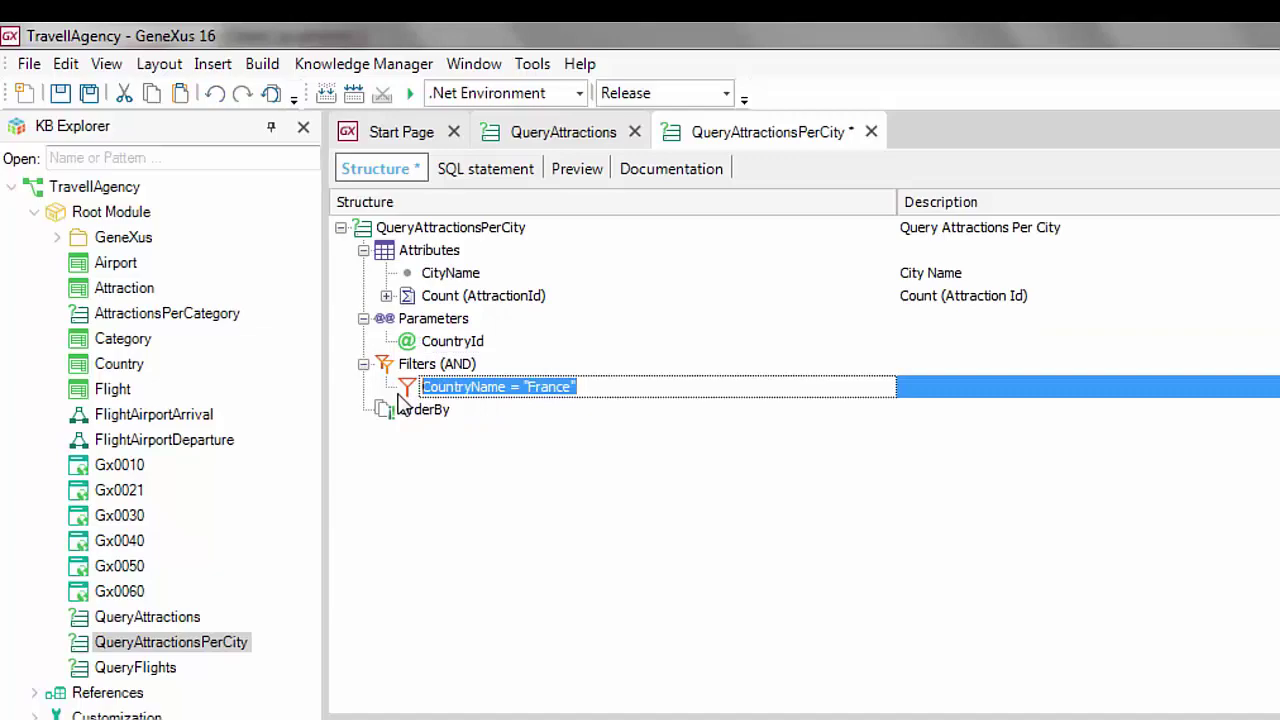
pyautogui.write('CountryId')
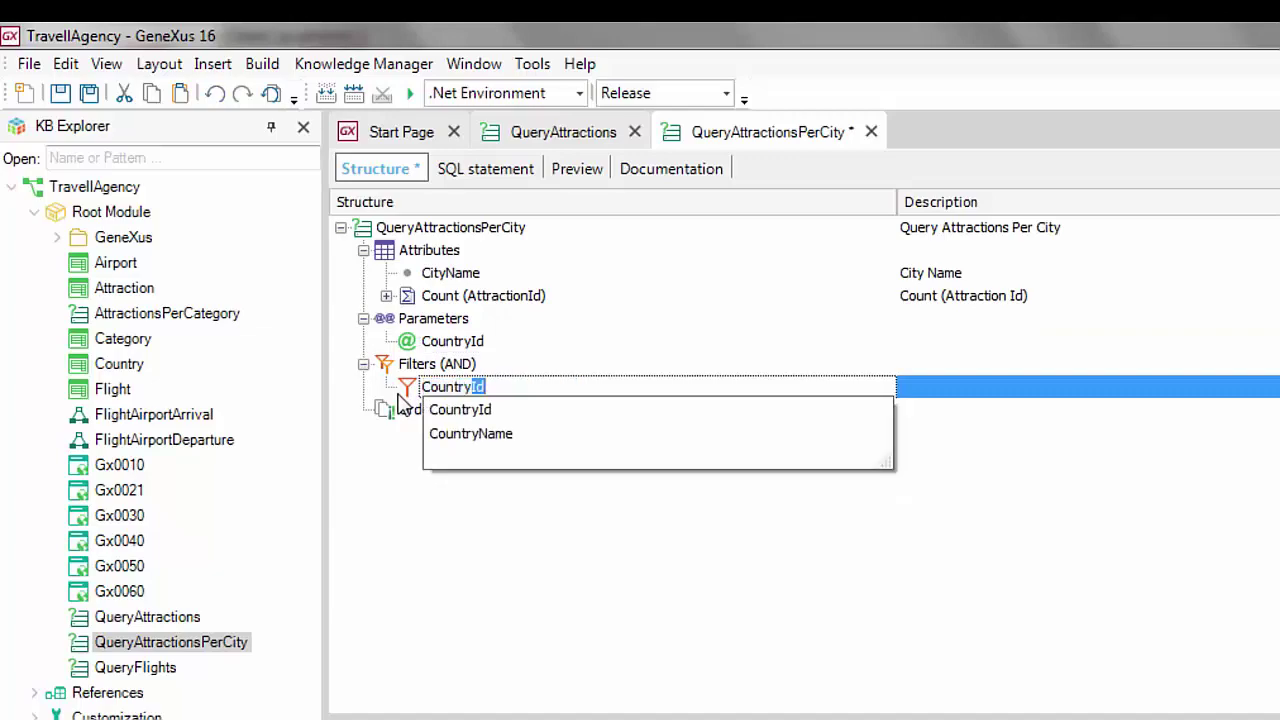
pyautogui.press('Return')
pyautogui.write('= ')
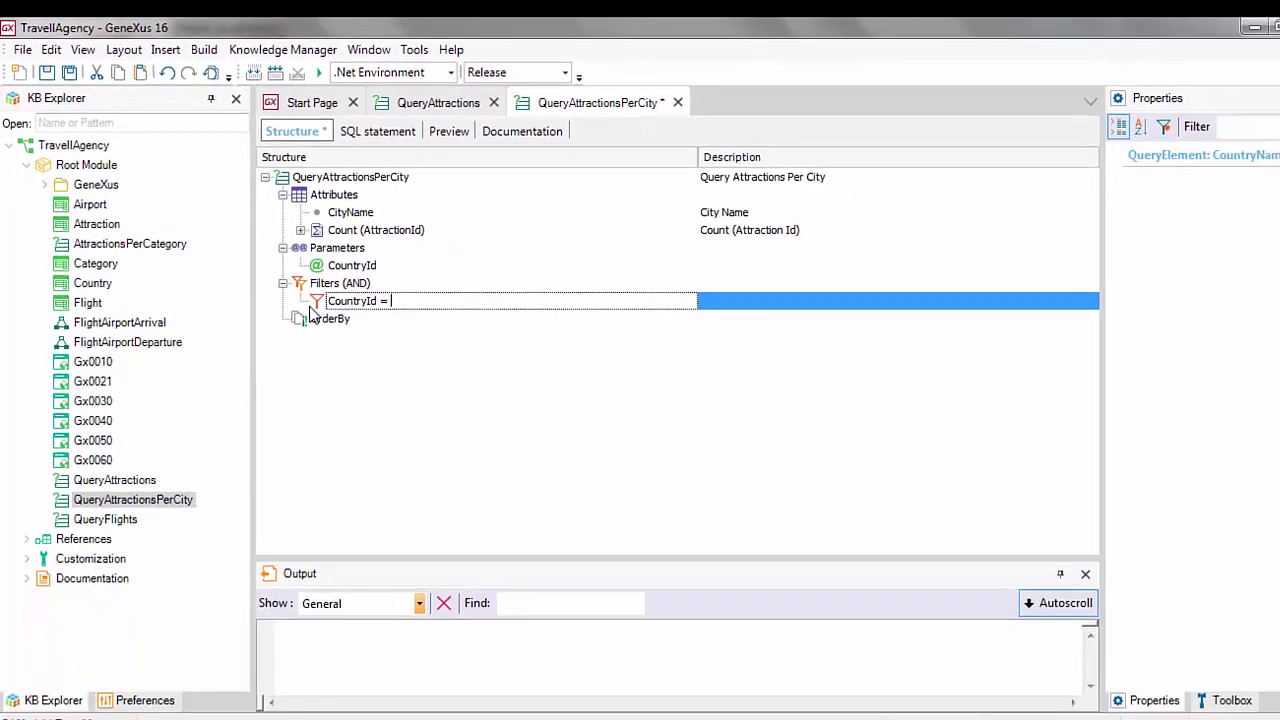
pyautogui.write('&CountryId')
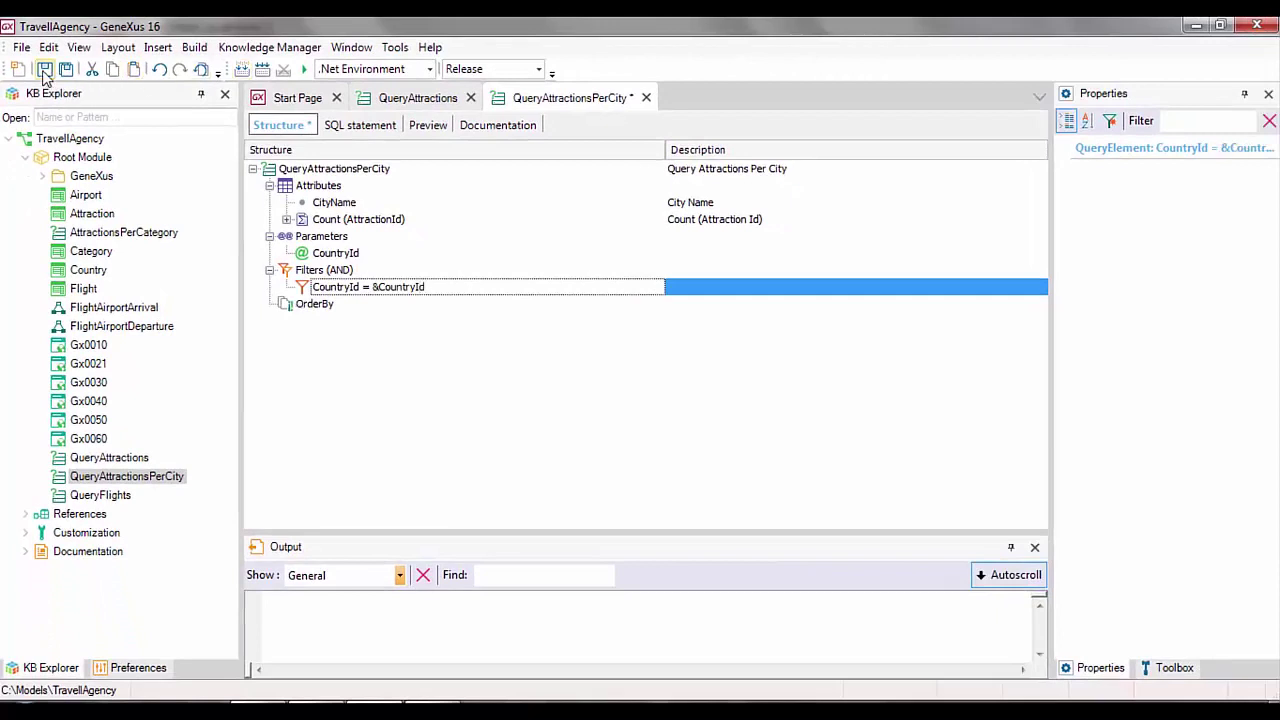
pyautogui.click(44, 70)
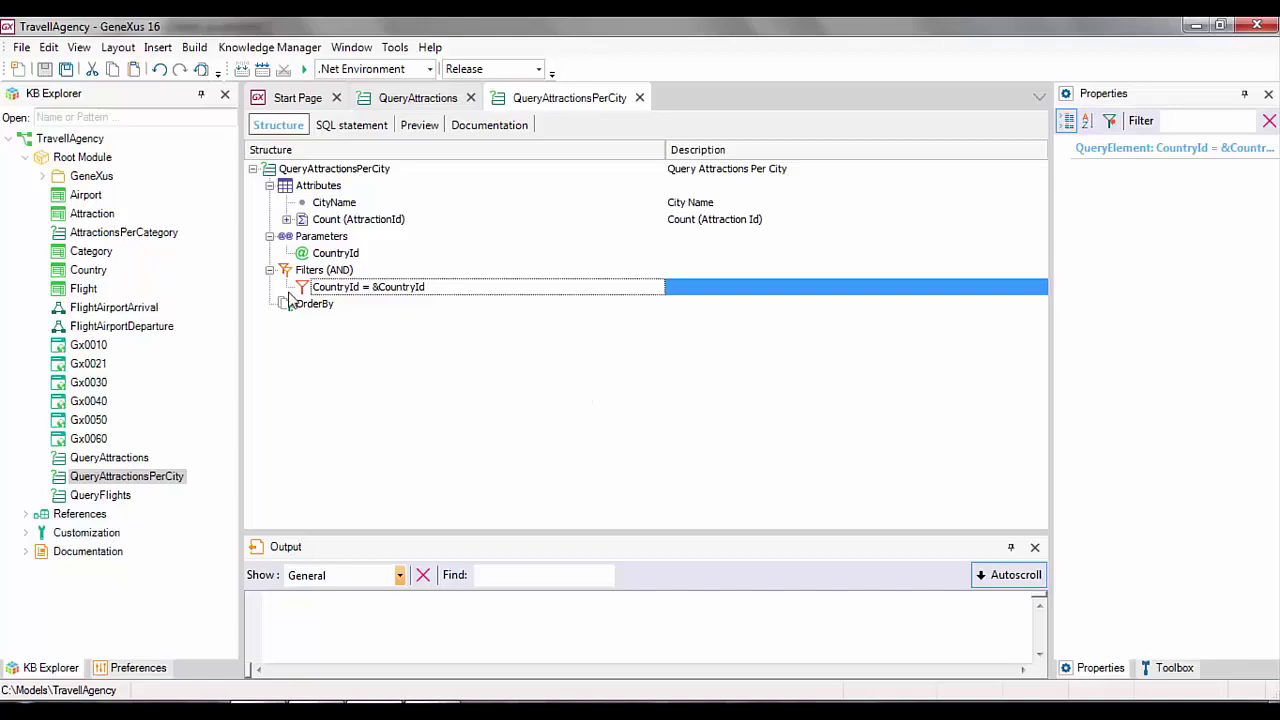
# Open the Flight transaction from the KB Explorer
pyautogui.click(84, 289)
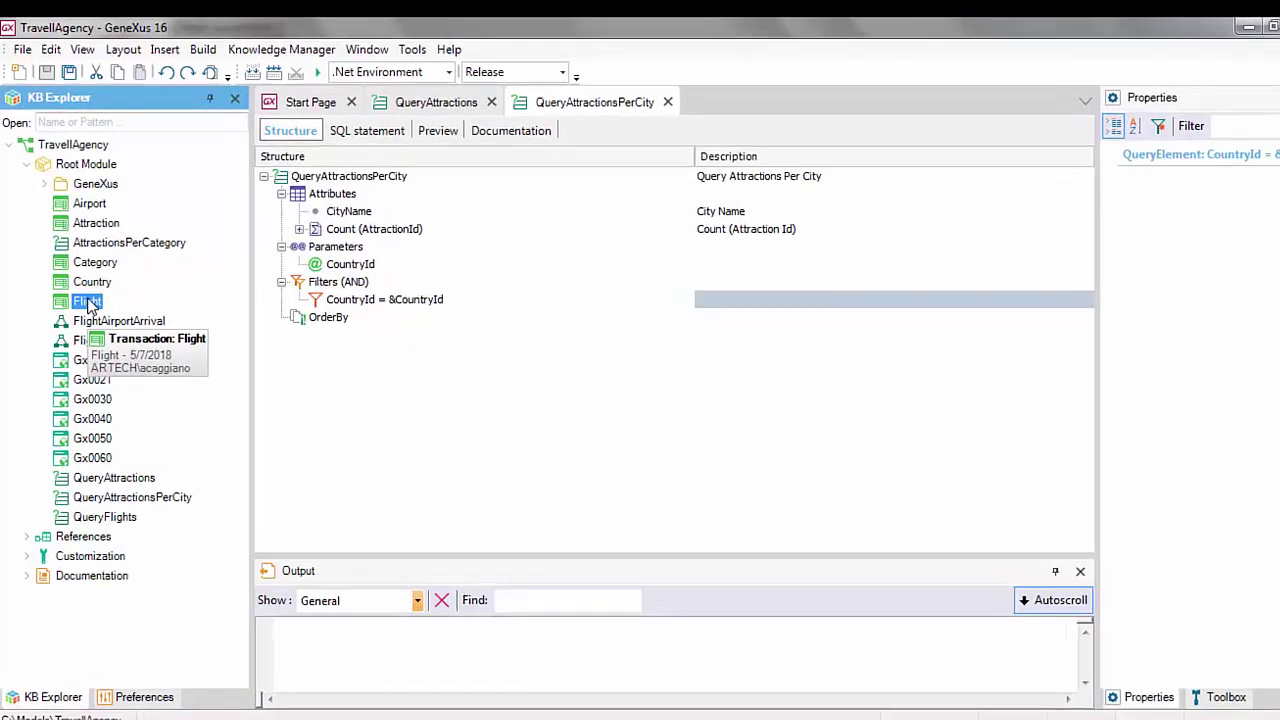
pyautogui.doubleClick(84, 289)
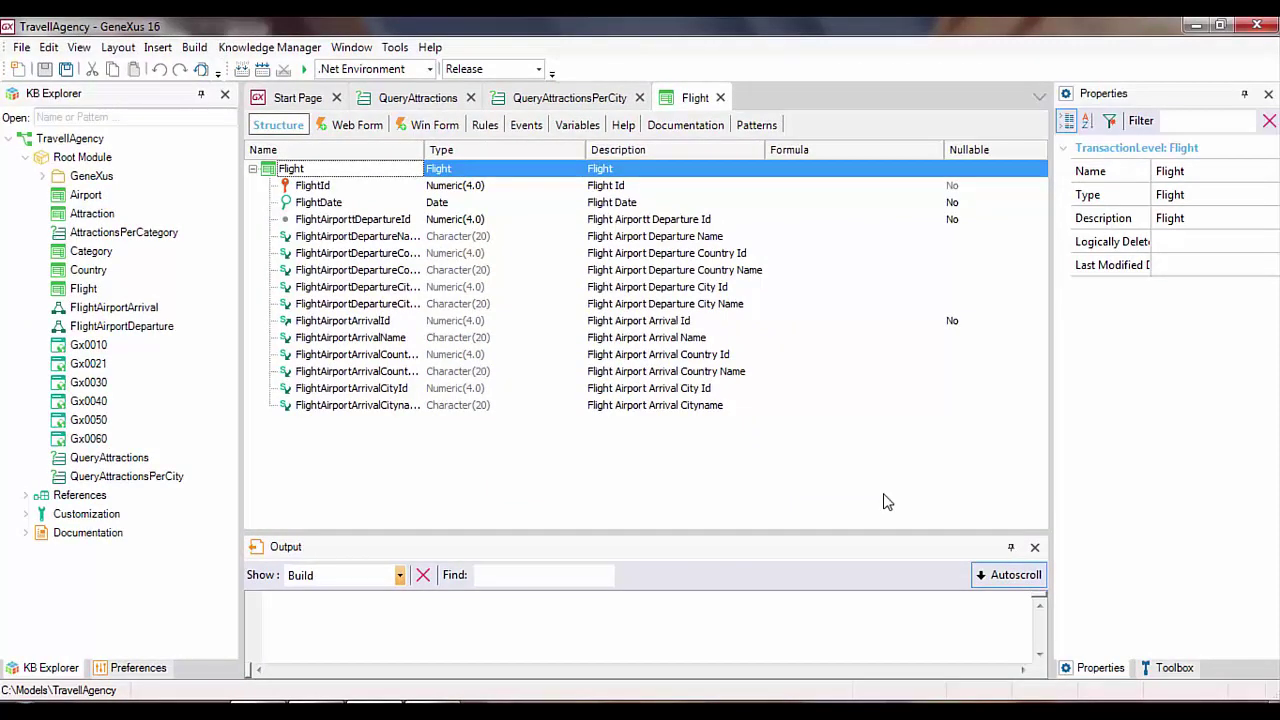
# Create a new Query object named QueryFlights
pyautogui.hotkey('ctrl', 'n')
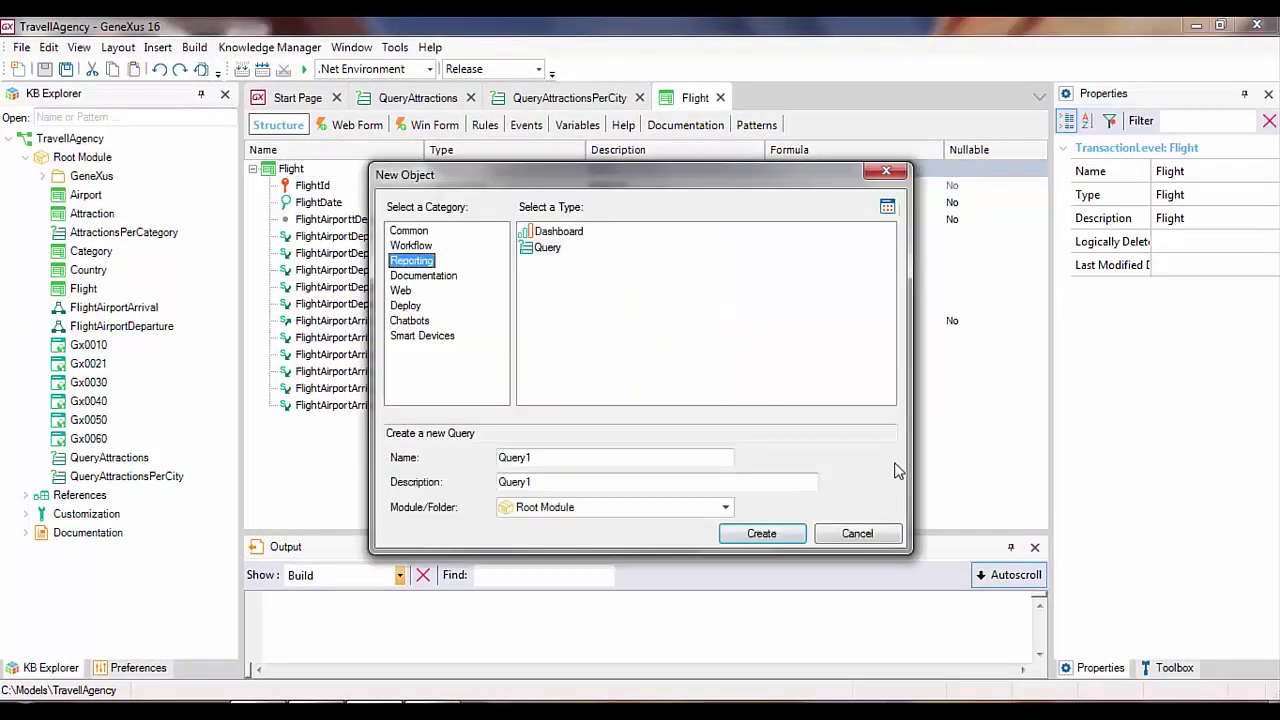
pyautogui.click(548, 247)
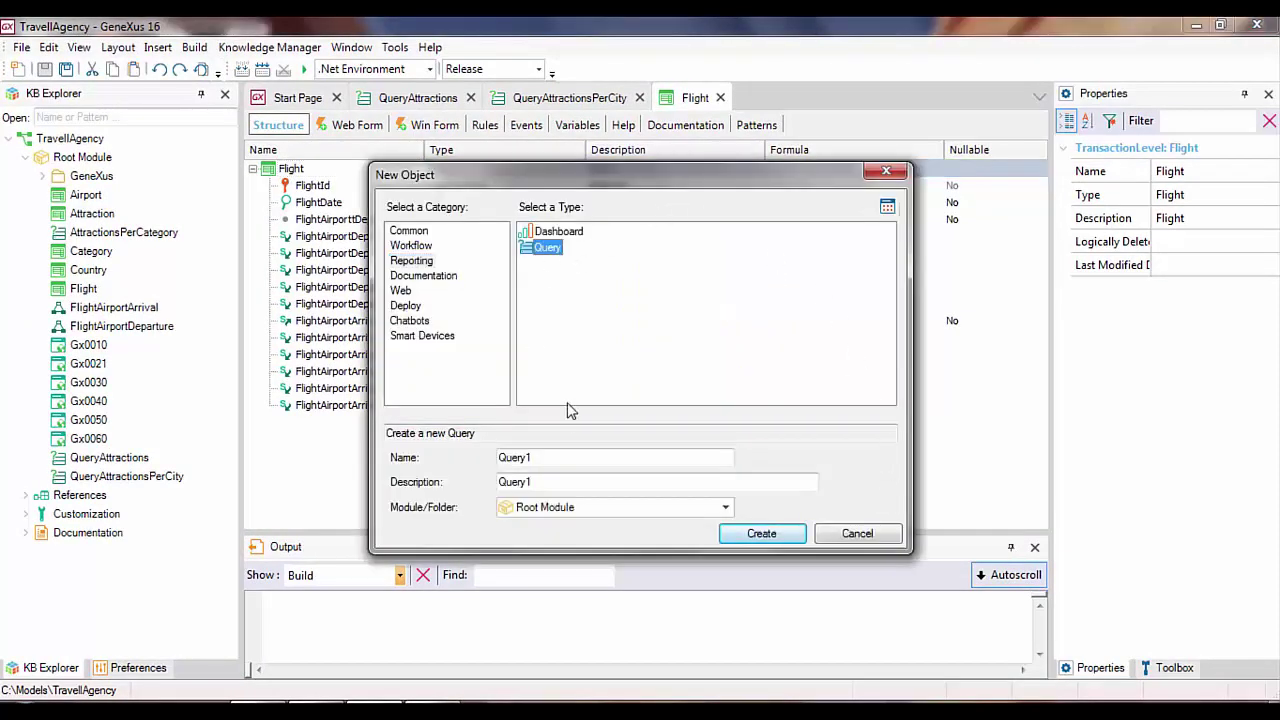
pyautogui.click(563, 458)
pyautogui.press('BackSpace')
pyautogui.write('Flights')
pyautogui.click(757, 538)
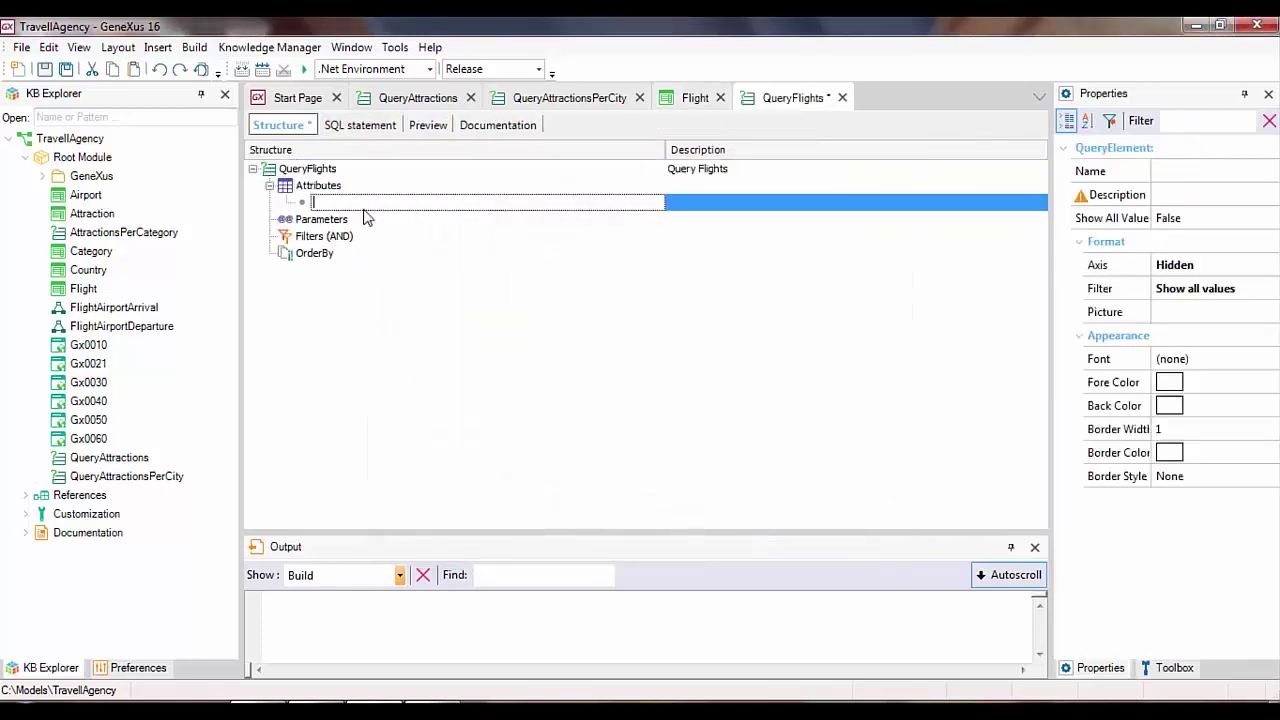
# Add CountryName and count(FlightDate) as the query's attributes
pyautogui.write('Cou')
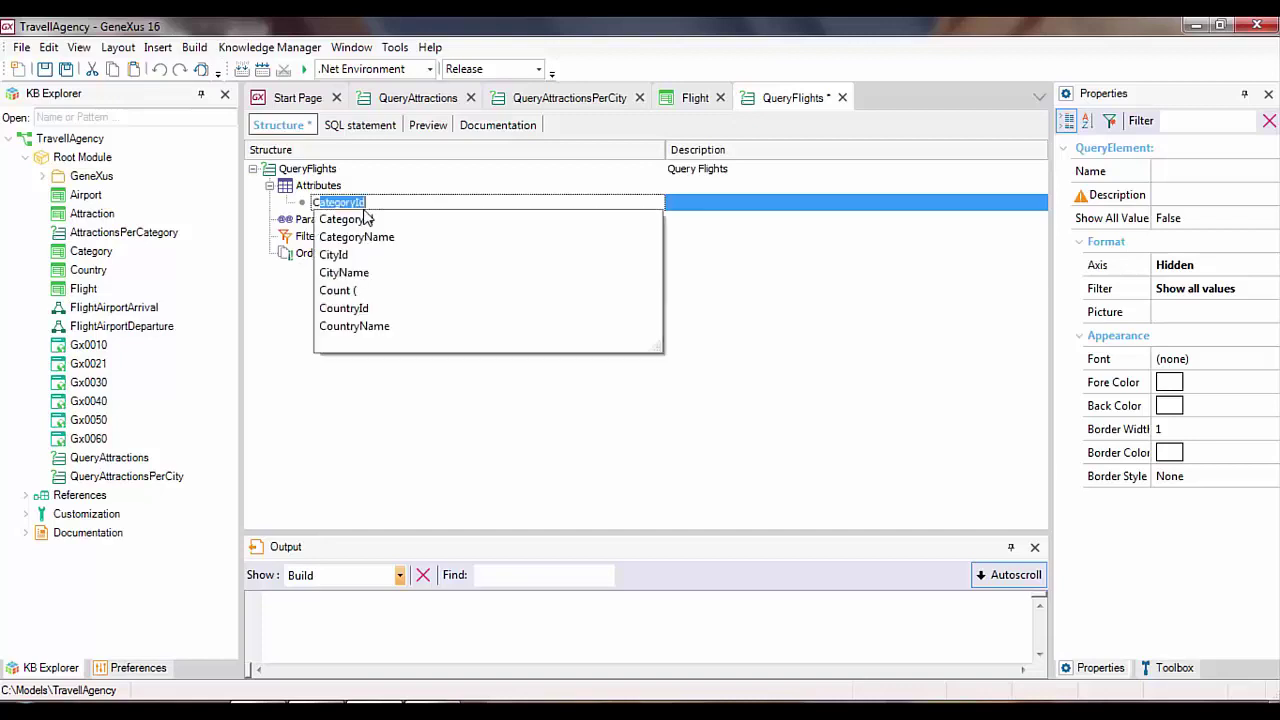
pyautogui.press('Down')
pyautogui.press('Down')
pyautogui.press('Down')
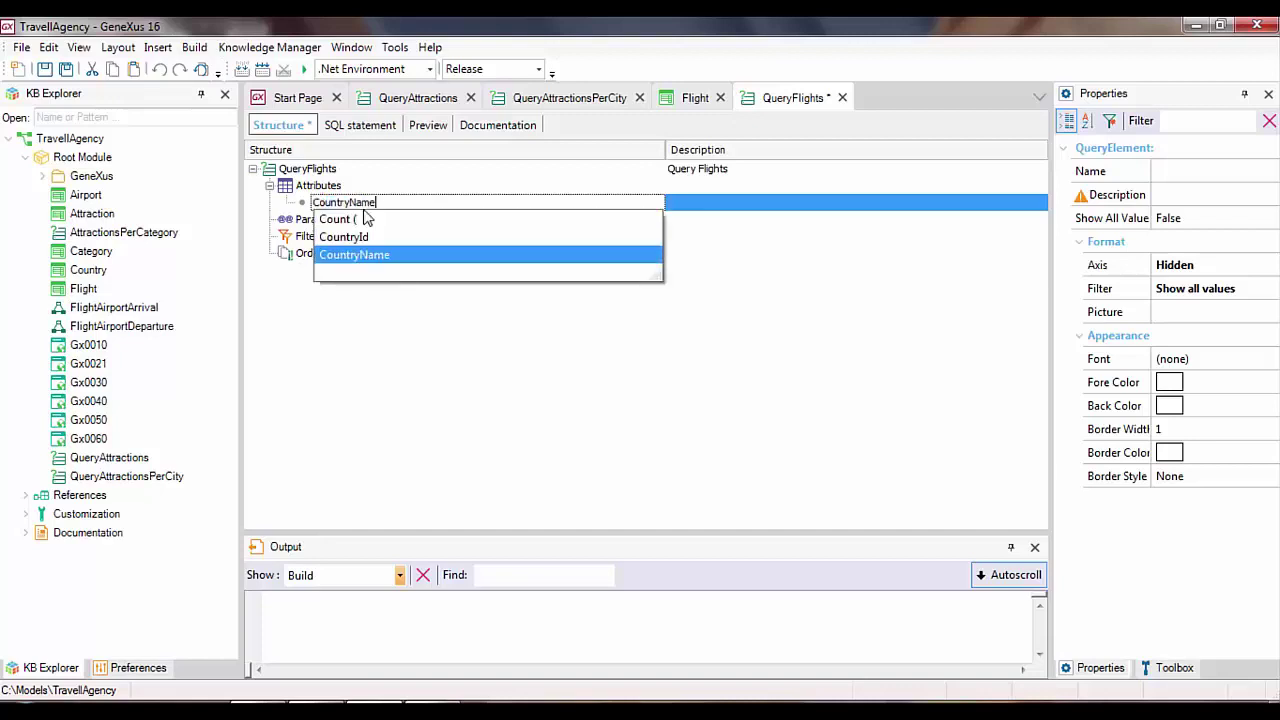
pyautogui.press('Return')
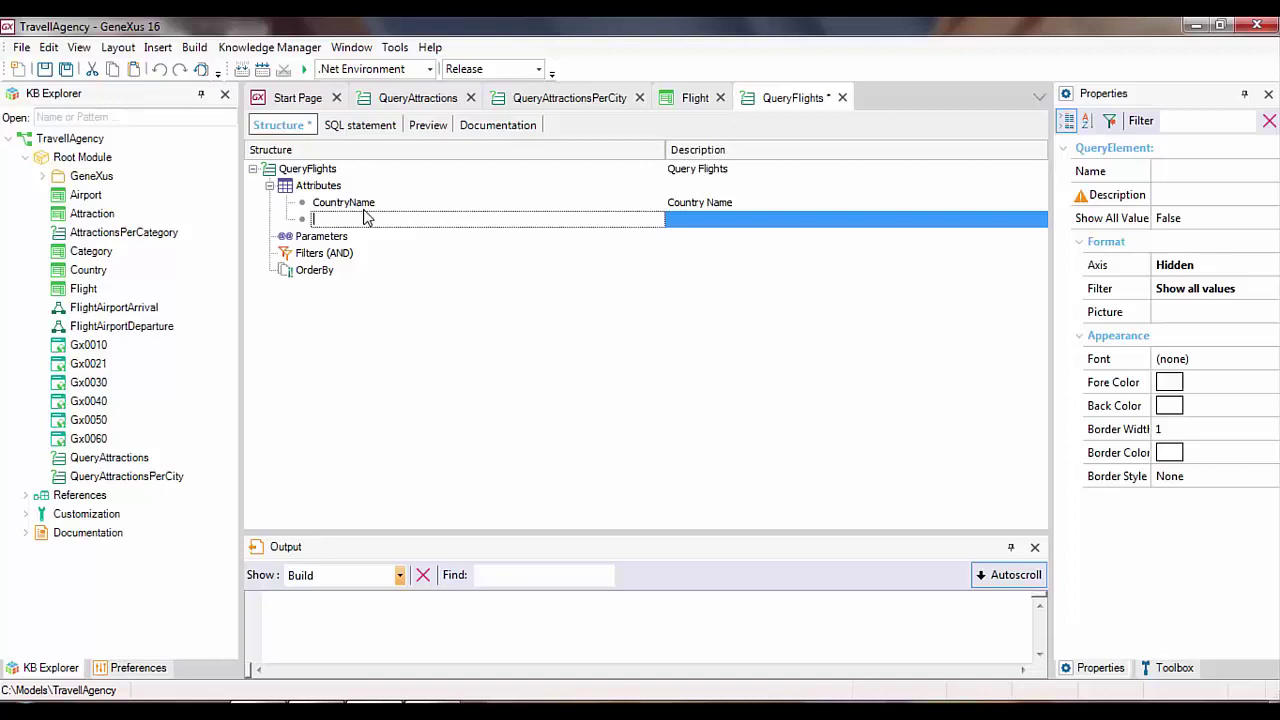
pyautogui.write('count')
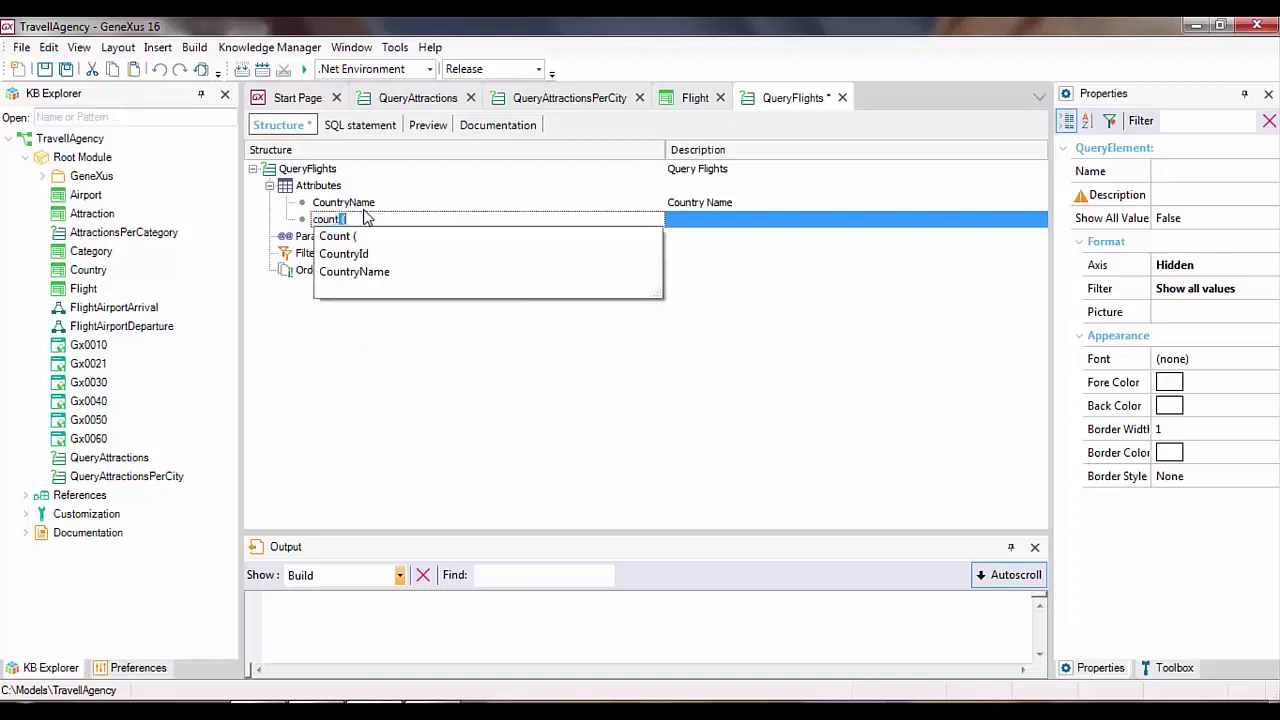
pyautogui.write('(')
pyautogui.press('Down')
pyautogui.press('Down')
pyautogui.press('Down')
pyautogui.press('Down')
pyautogui.press('Down')
pyautogui.press('Down')
pyautogui.press('Down')
pyautogui.press('Down')
pyautogui.press('Down')
pyautogui.press('Down')
pyautogui.press('Down')
pyautogui.press('Down')
pyautogui.press('Down')
pyautogui.press('Down')
pyautogui.press('Down')
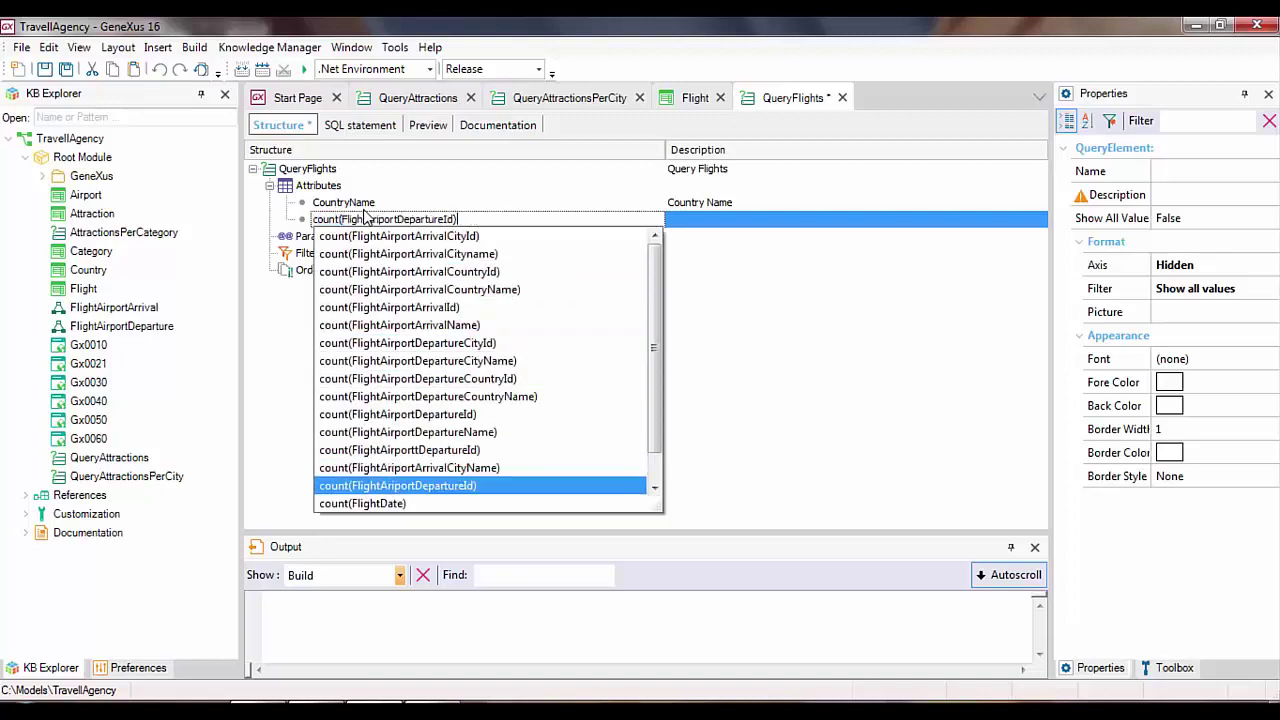
pyautogui.press('Return')
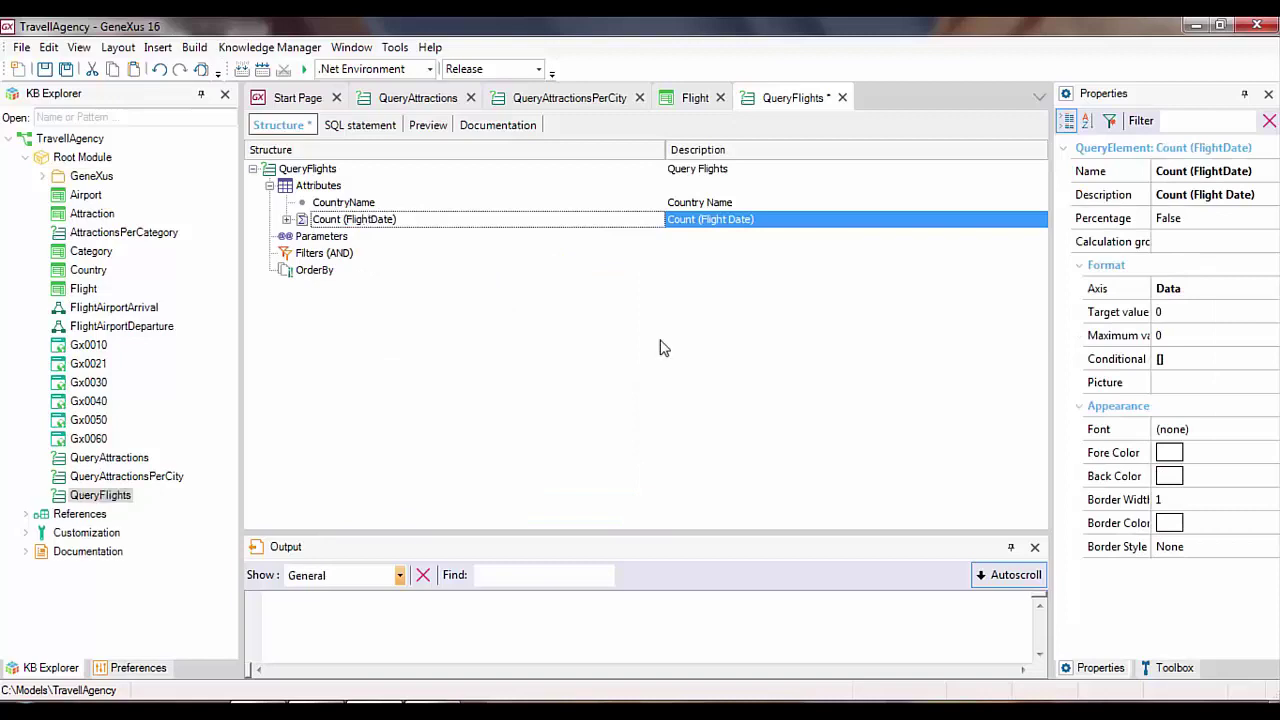
# Add CountryId as a parameter of QueryFlights
pyautogui.doubleClick(374, 242)
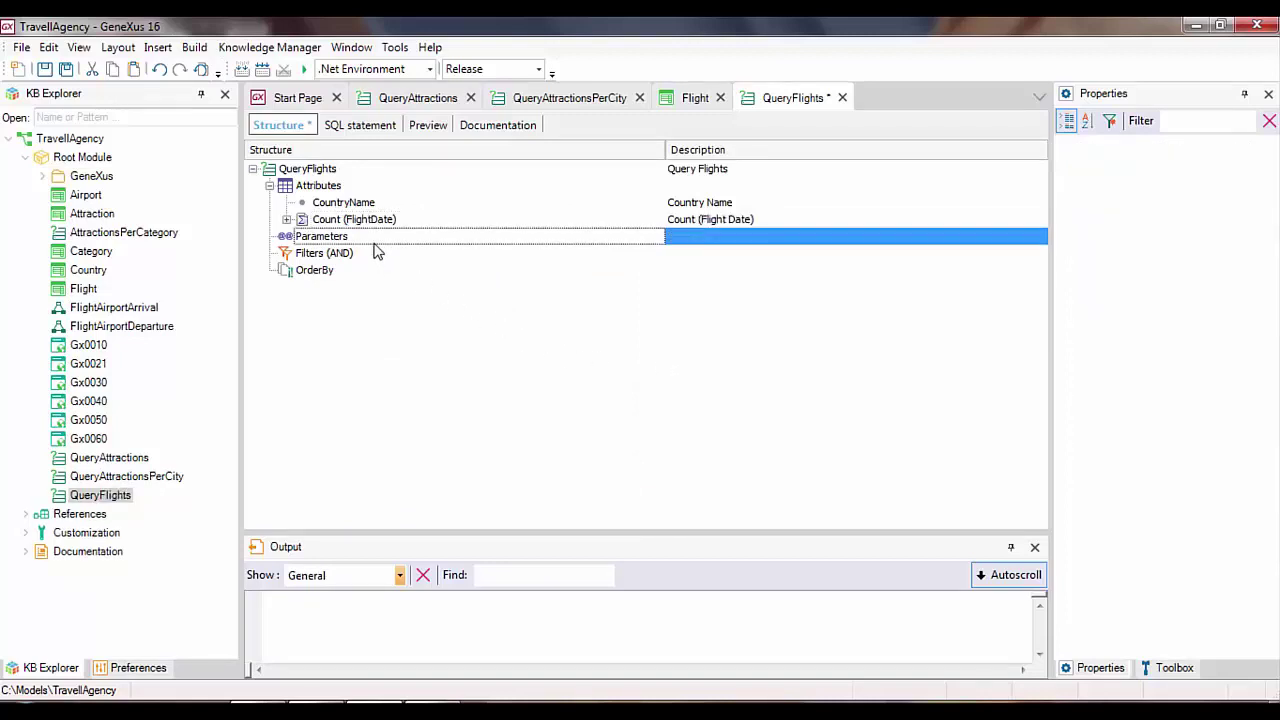
pyautogui.write('countryId')
pyautogui.press('Down')
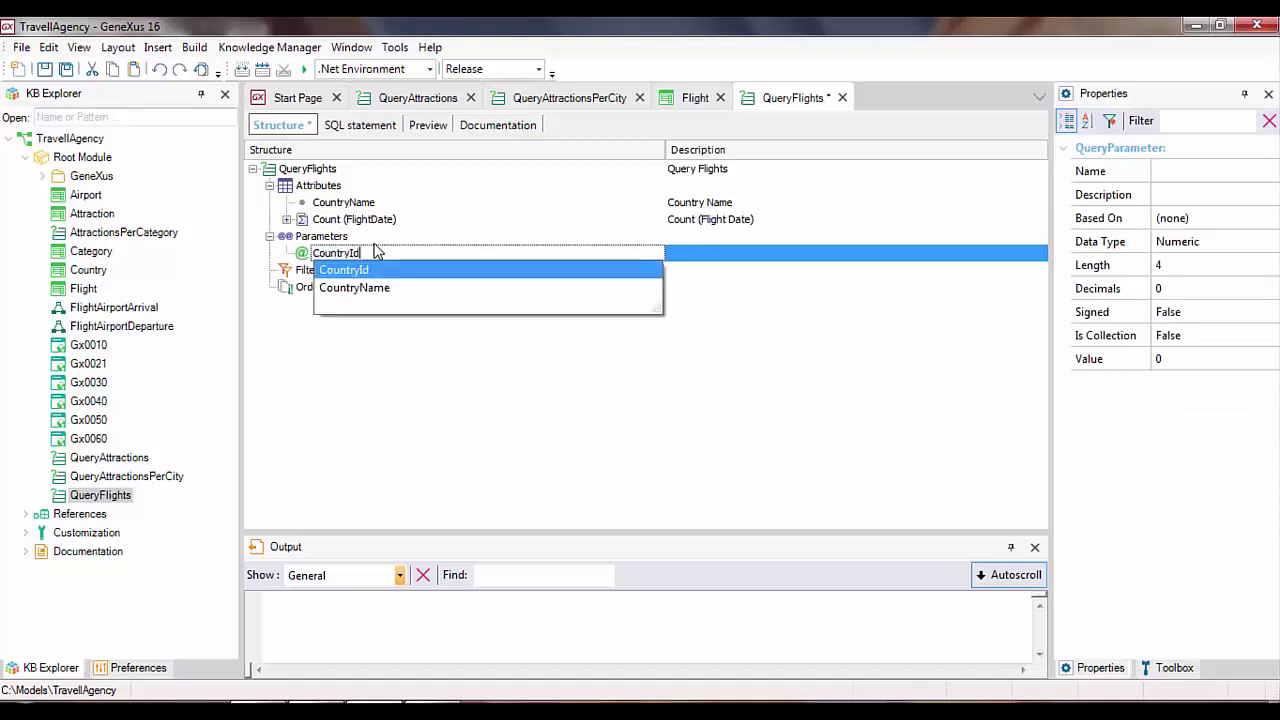
pyautogui.press('Return')
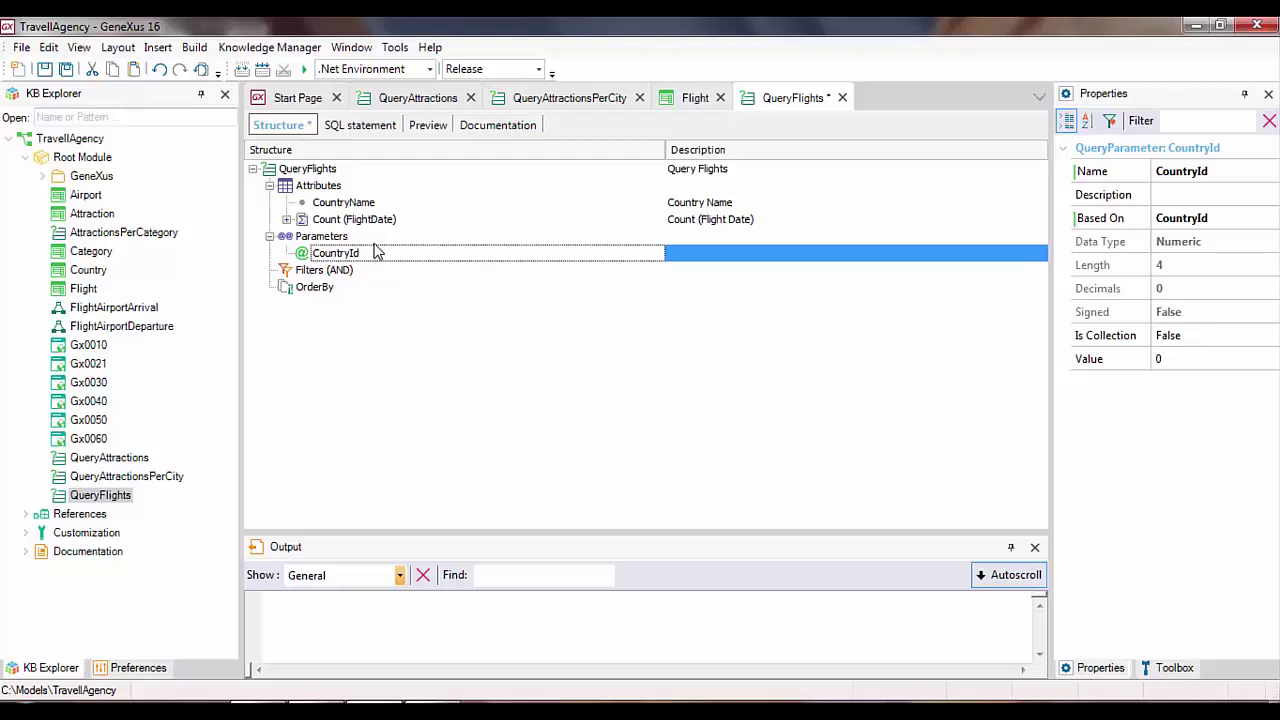
# Add the filter FlightAirportArrivalCountryId = &CountryId and save QueryFlights
pyautogui.doubleClick(362, 280)
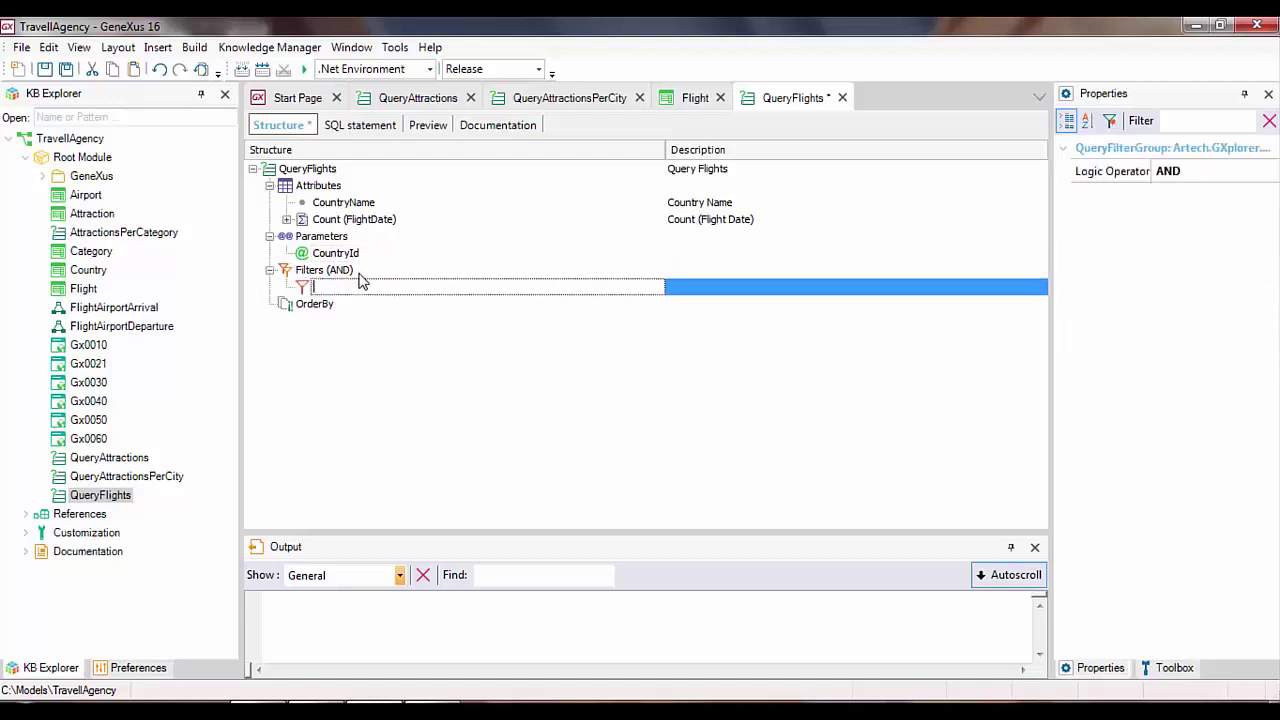
pyautogui.write('fl')
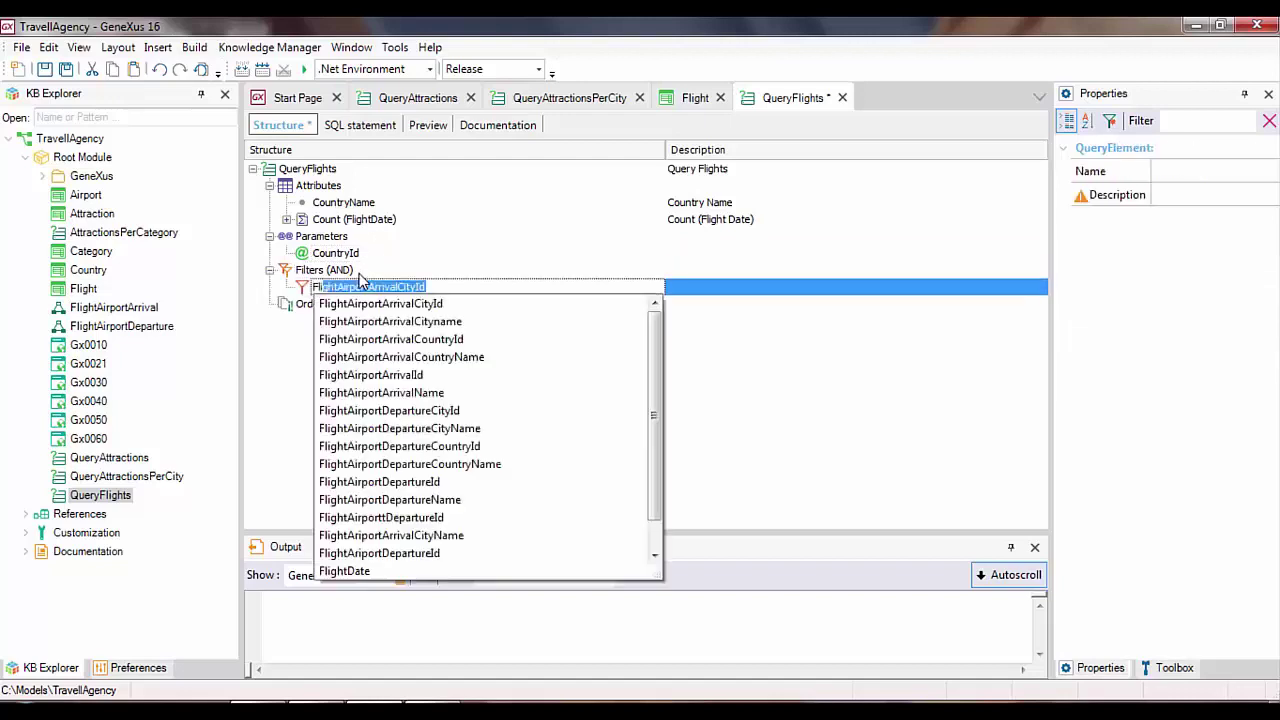
pyautogui.click(414, 345)
pyautogui.write('= &CountryId')
pyautogui.click(45, 72)
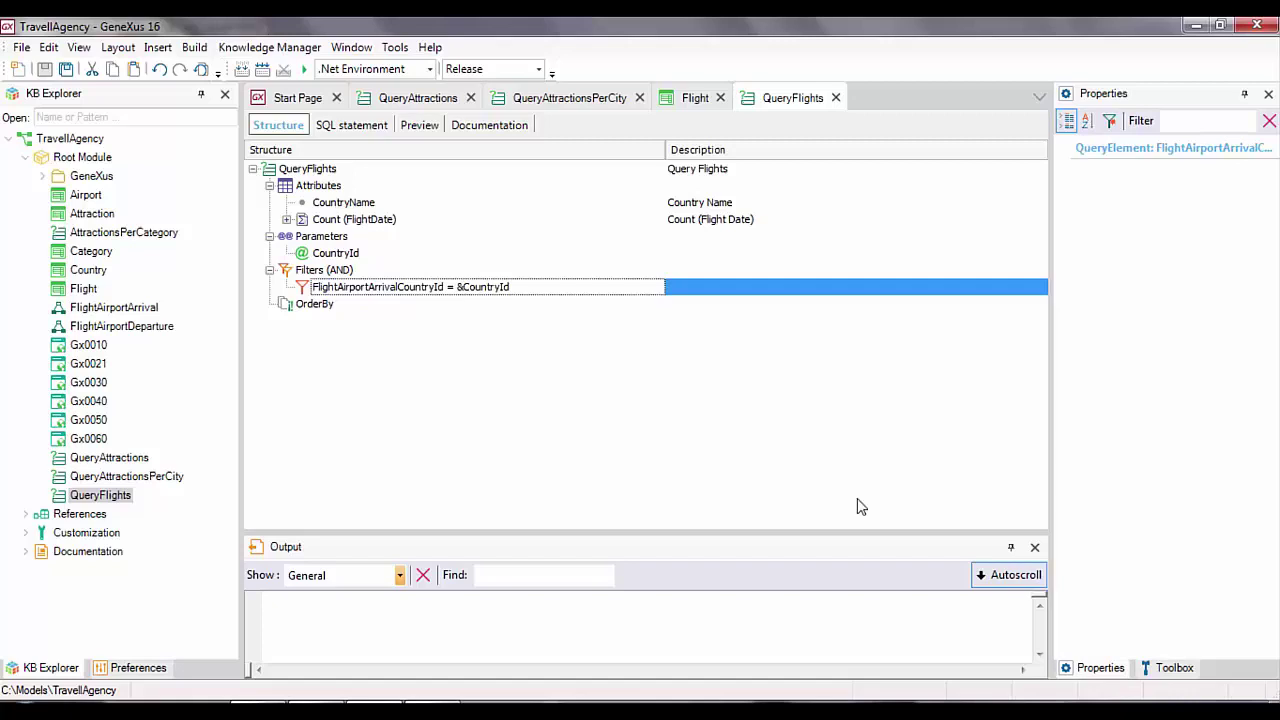
pyautogui.hotkey('ctrl', 'n')
# Create a new query named QueryAttractionsPerCategory
pyautogui.click(570, 457)
pyautogui.press('BackSpace')
pyautogui.write('AttractionsPerCategory')
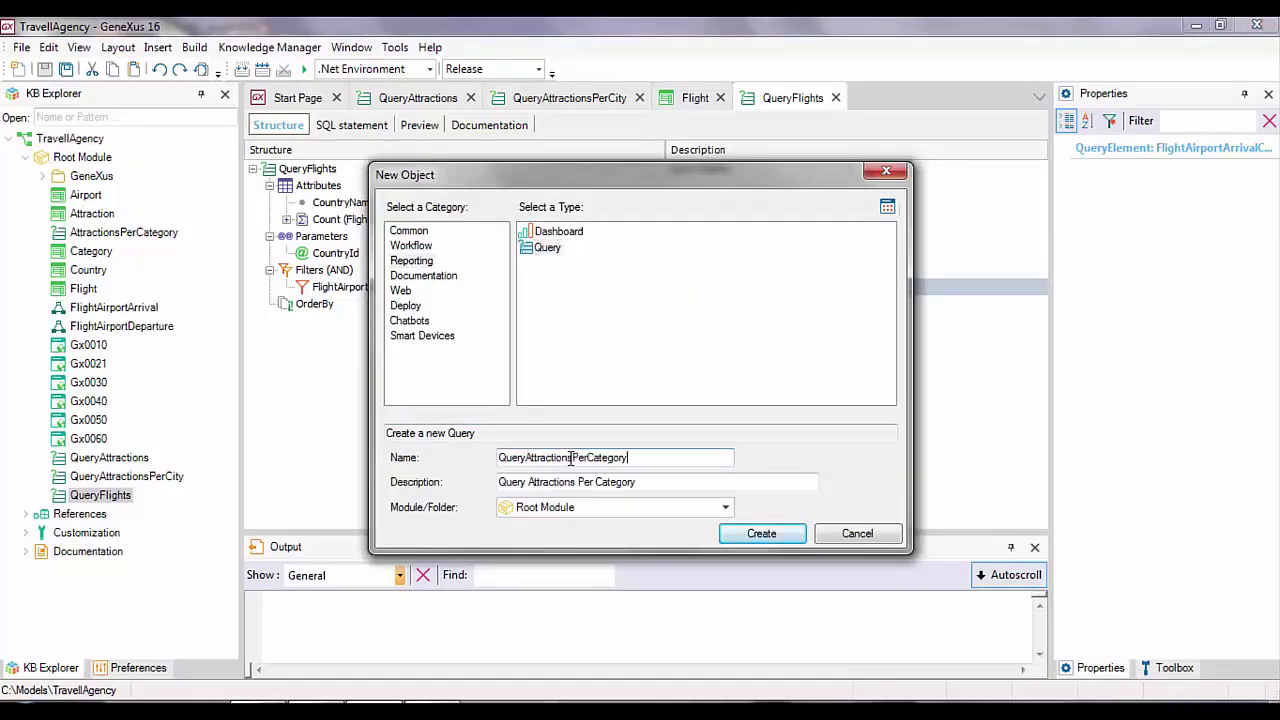
pyautogui.click(766, 532)
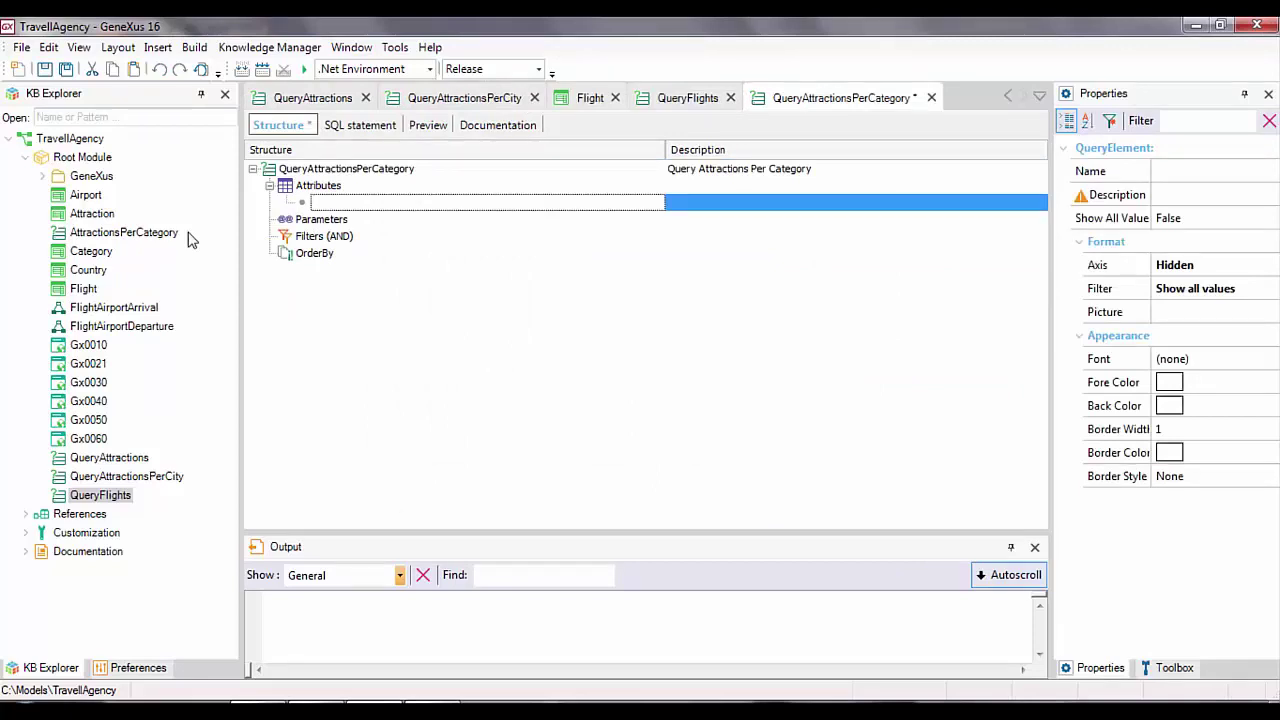
# Add CityName, CategoryName and AttractionName as the query's attributes
pyautogui.write('CityName')
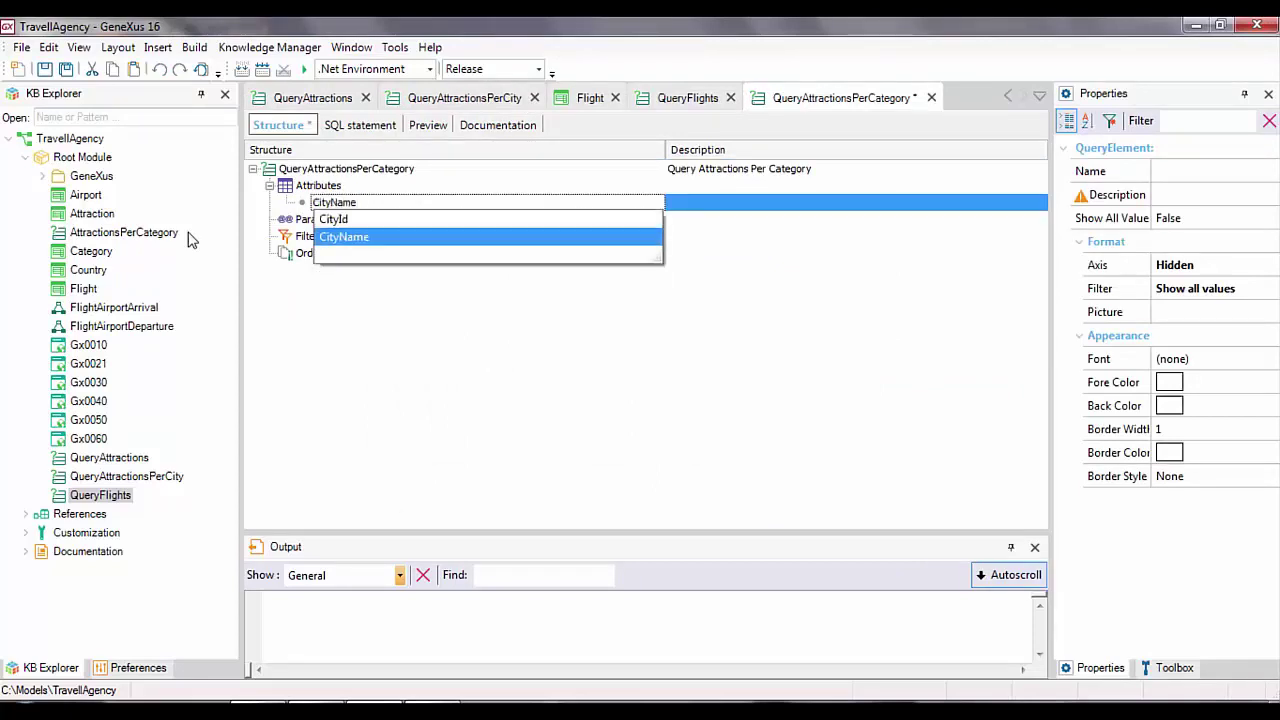
pyautogui.press('Return')
pyautogui.write('cate')
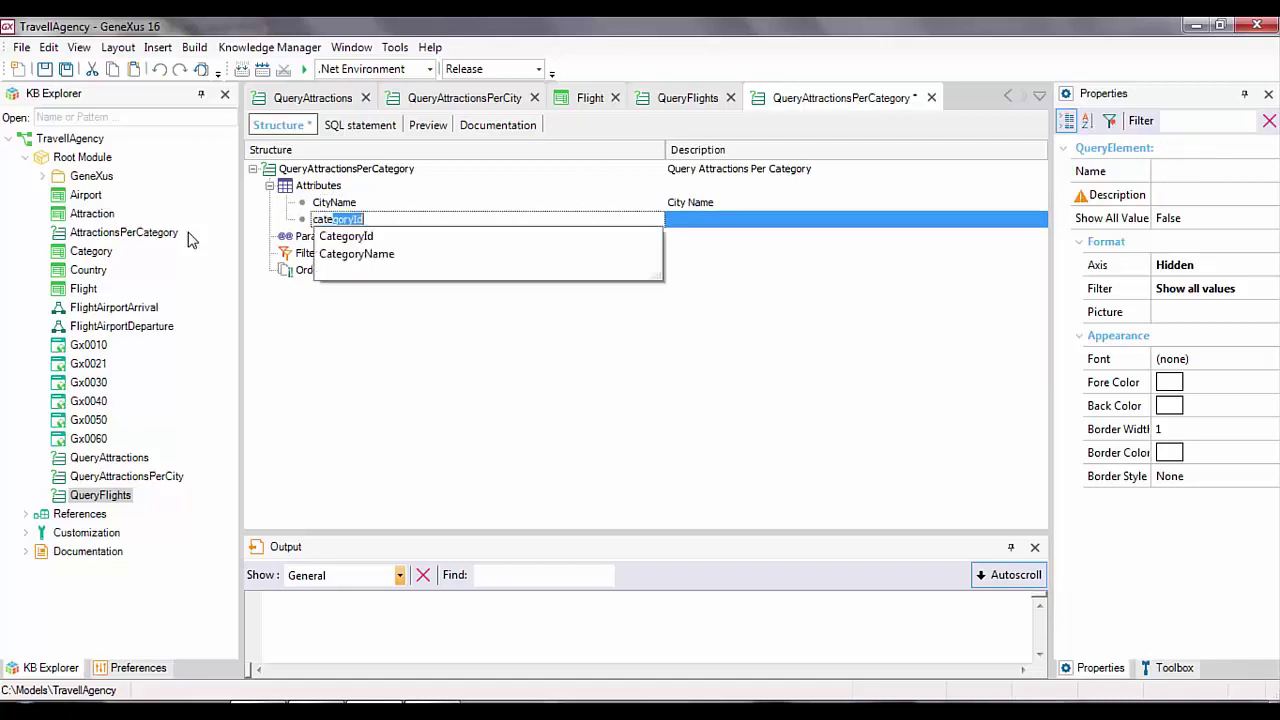
pyautogui.press('Down')
pyautogui.press('Down')
pyautogui.press('Return')
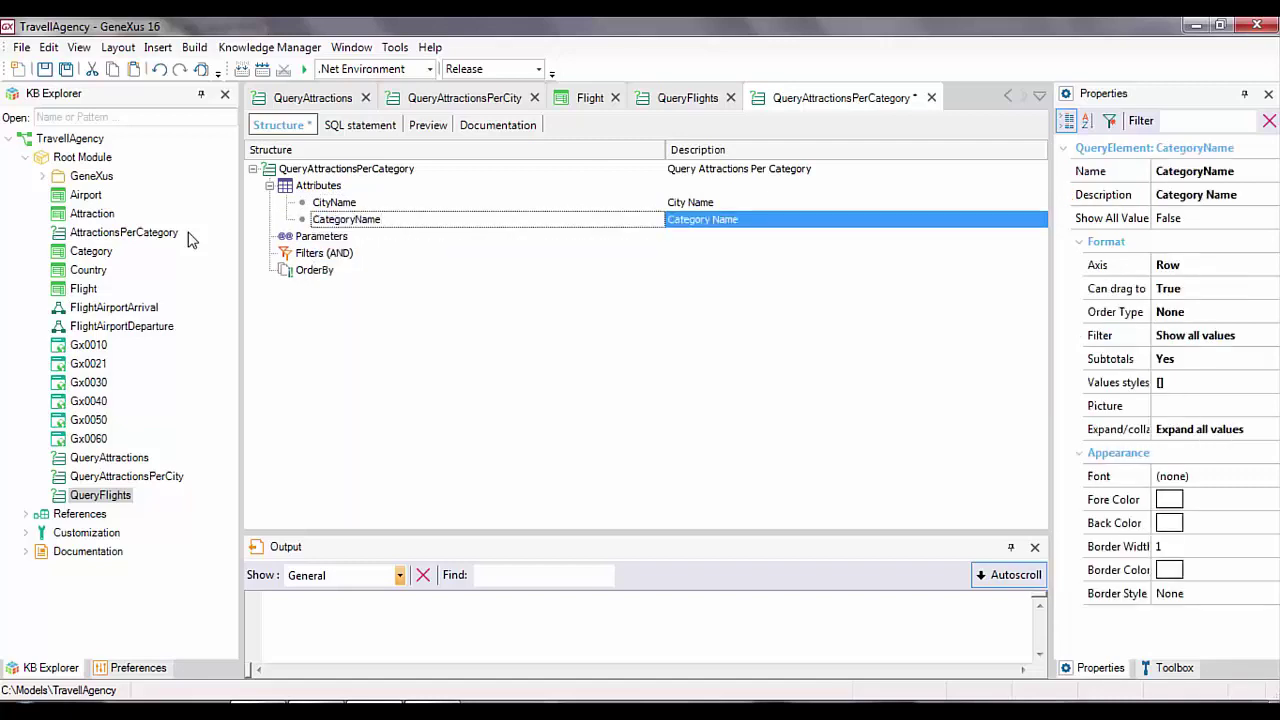
pyautogui.write('attr')
pyautogui.press('Down')
pyautogui.press('Return')
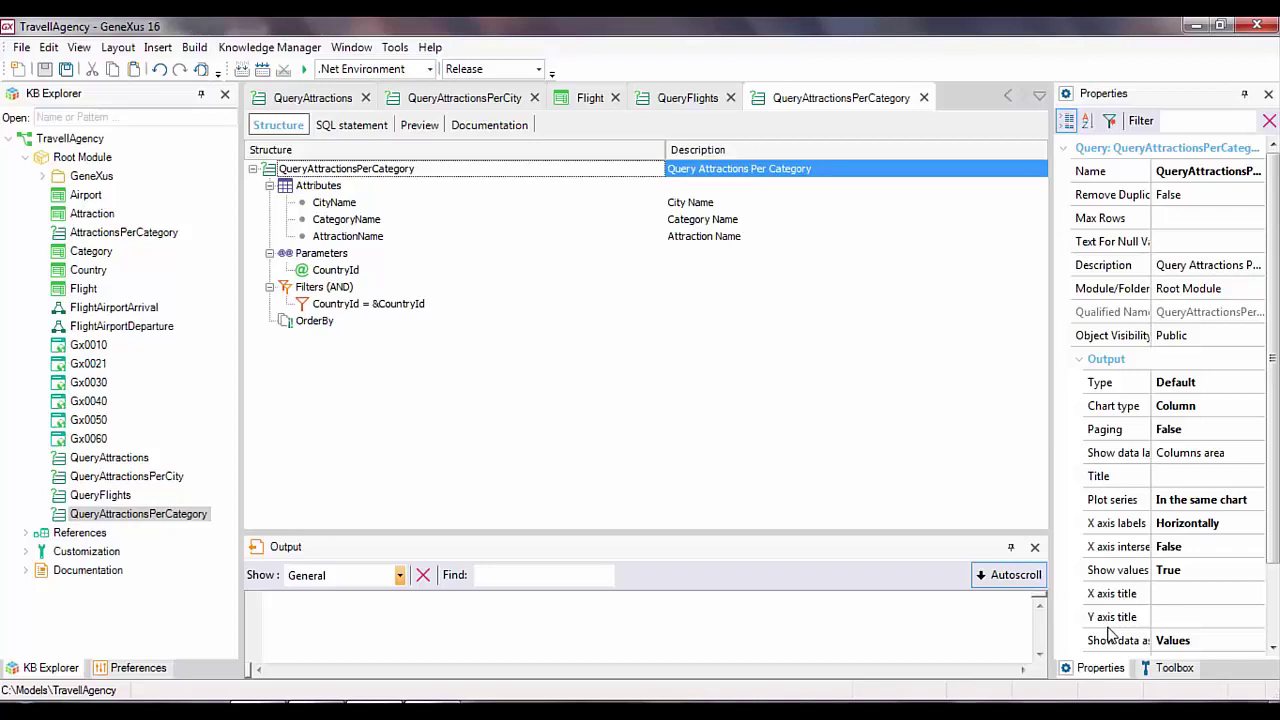
pyautogui.hotkey('ctrl', 'n')
# Create a Dashboard object named TravelAgencyDashboard instead of Dashboard1
pyautogui.click(586, 233)
pyautogui.click(614, 463)
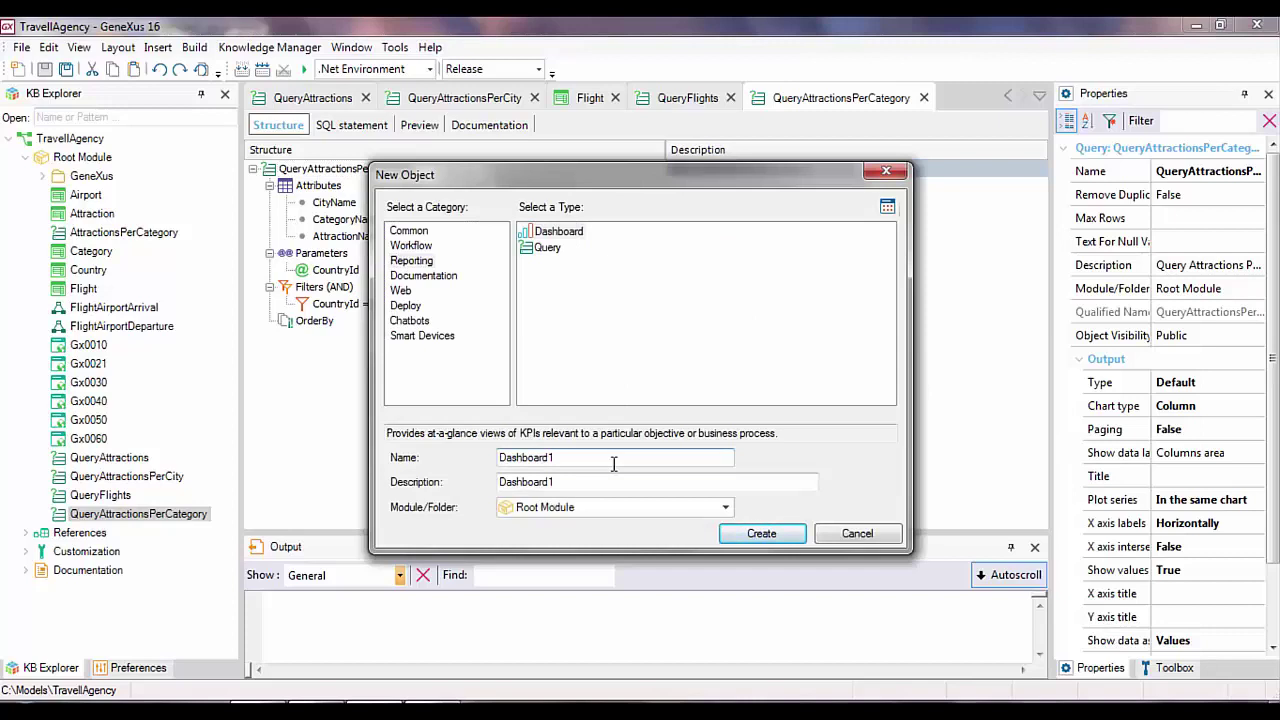
pyautogui.press('BackSpace')
pyautogui.press('BackSpace')
pyautogui.press('BackSpace')
pyautogui.press('BackSpace')
pyautogui.press('BackSpace')
pyautogui.press('BackSpace')
pyautogui.press('BackSpace')
pyautogui.press('BackSpace')
pyautogui.press('BackSpace')
pyautogui.press('BackSpace')
pyautogui.write('TravelAgencyDashboard')
pyautogui.click(750, 534)
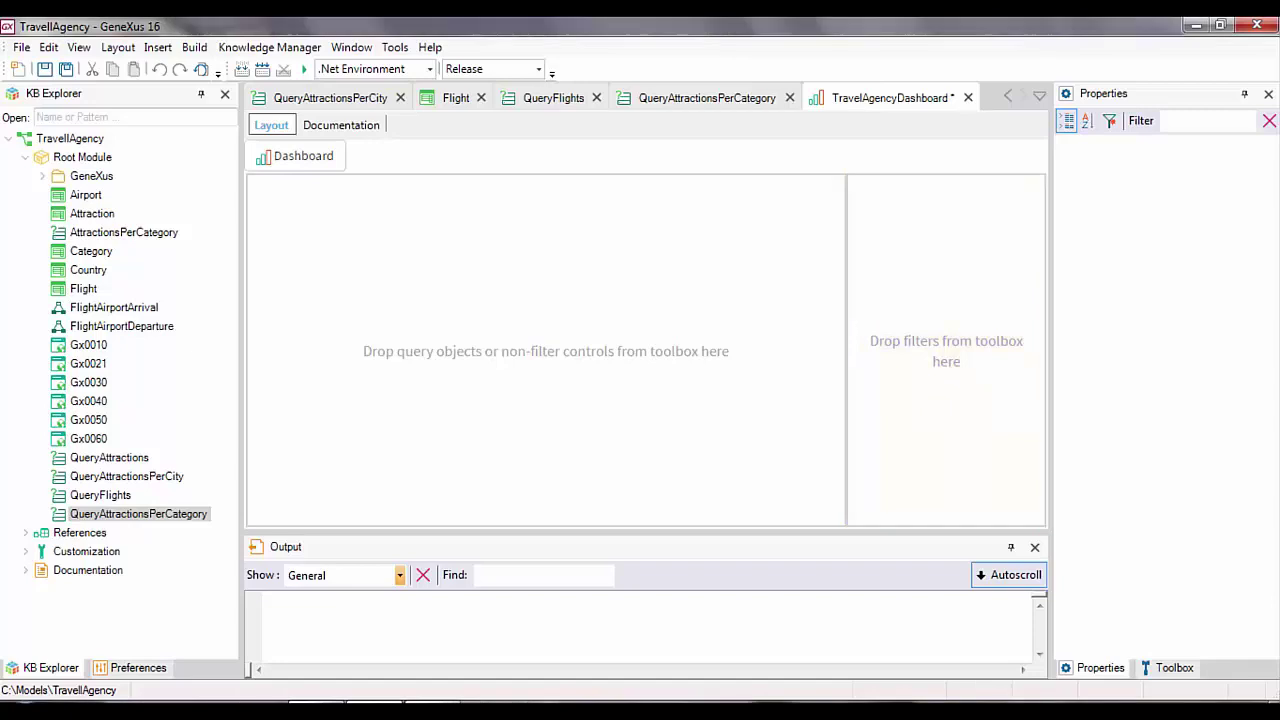
# Drop a Toolbox Object onto the dashboard and select QueryFlights for it
pyautogui.click(1176, 668)
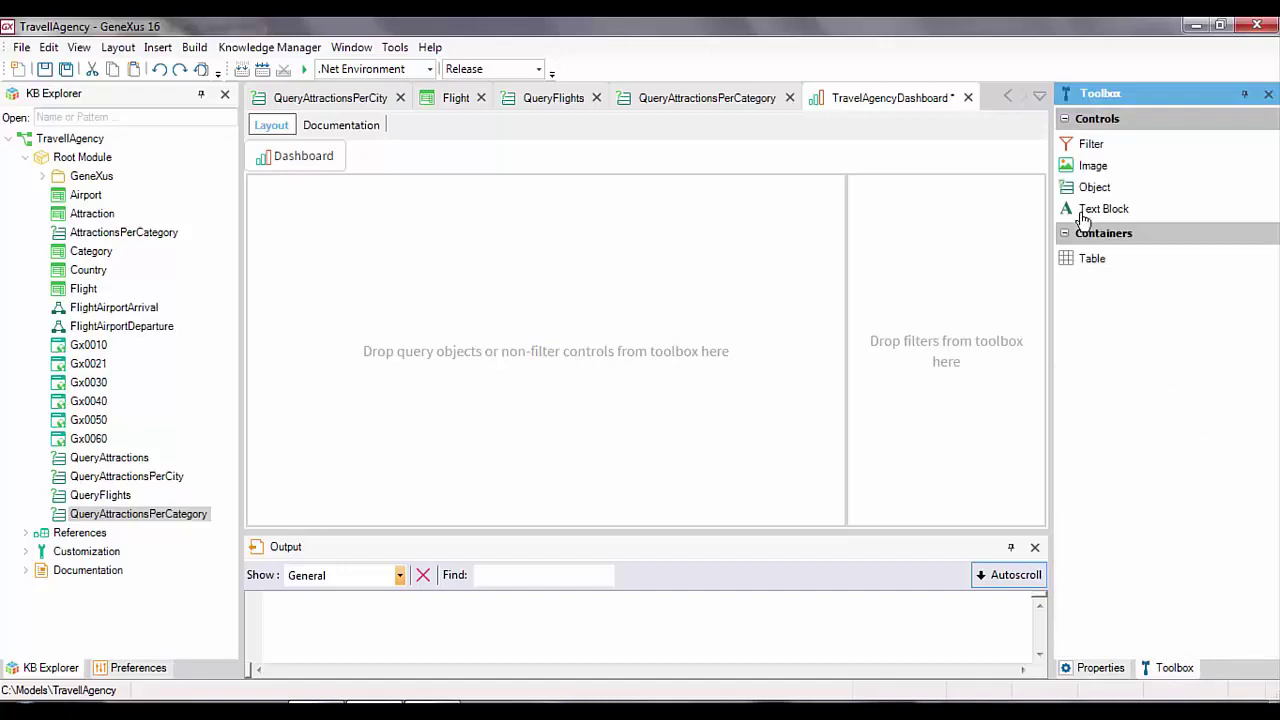
pyautogui.moveTo(1090, 187); pyautogui.dragTo(610, 325)
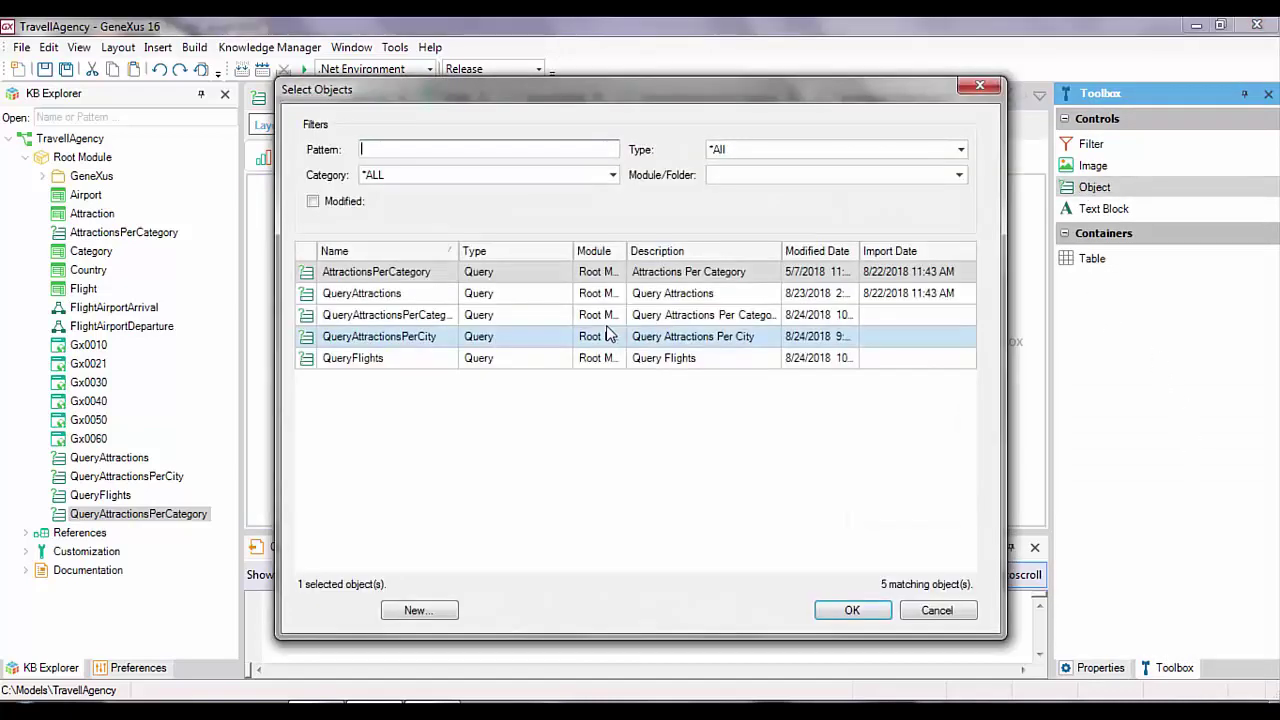
pyautogui.click(464, 362)
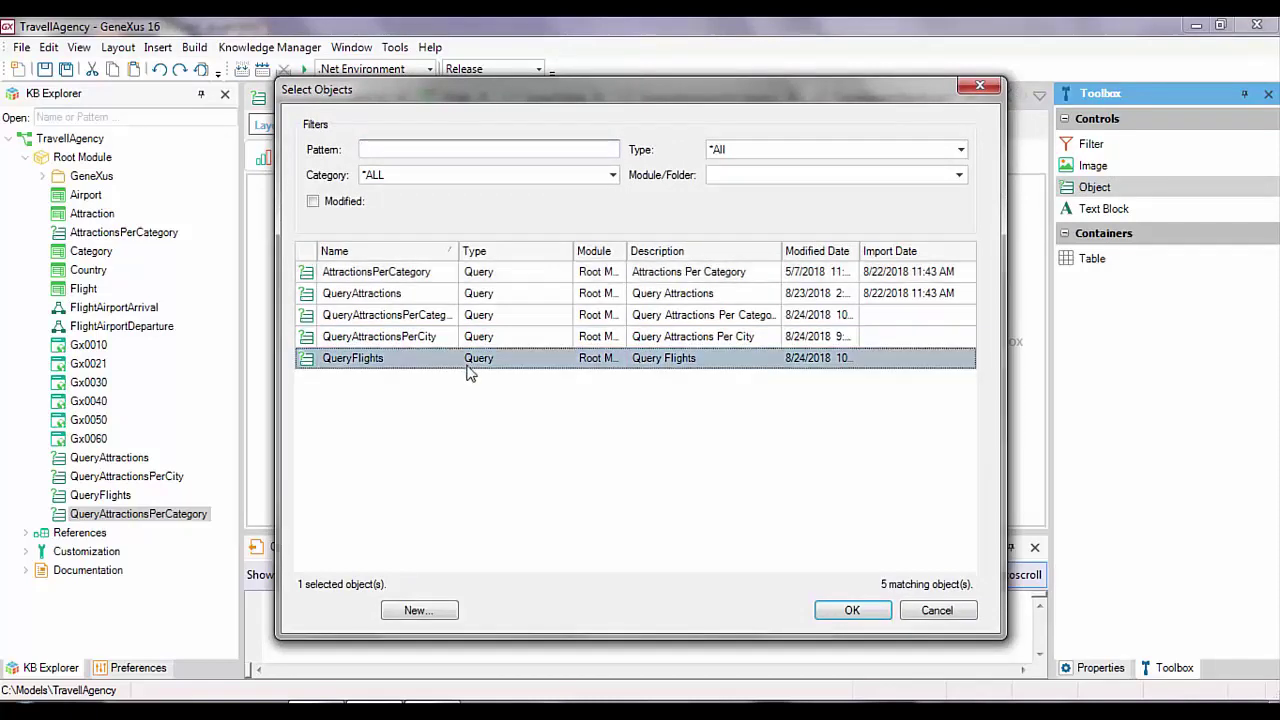
pyautogui.click(852, 611)
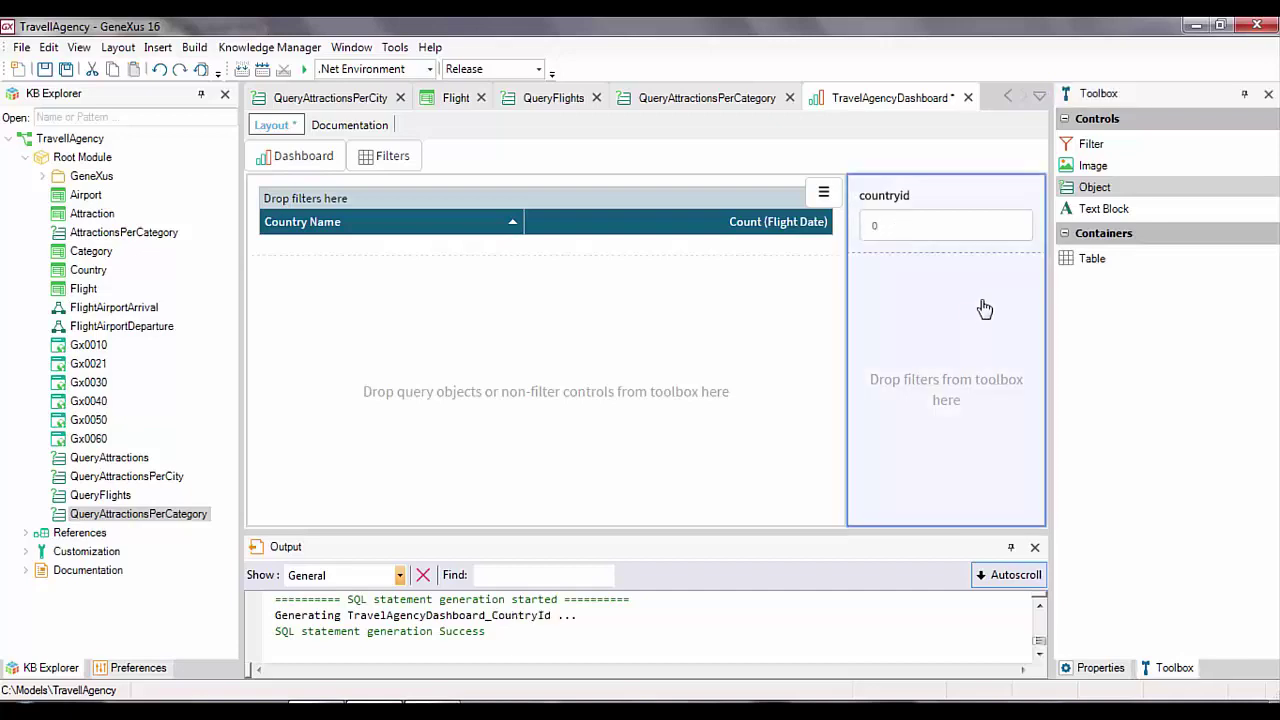
pyautogui.click(1098, 668)
# Set the country filter's control name to CountryId
pyautogui.click(1236, 176)
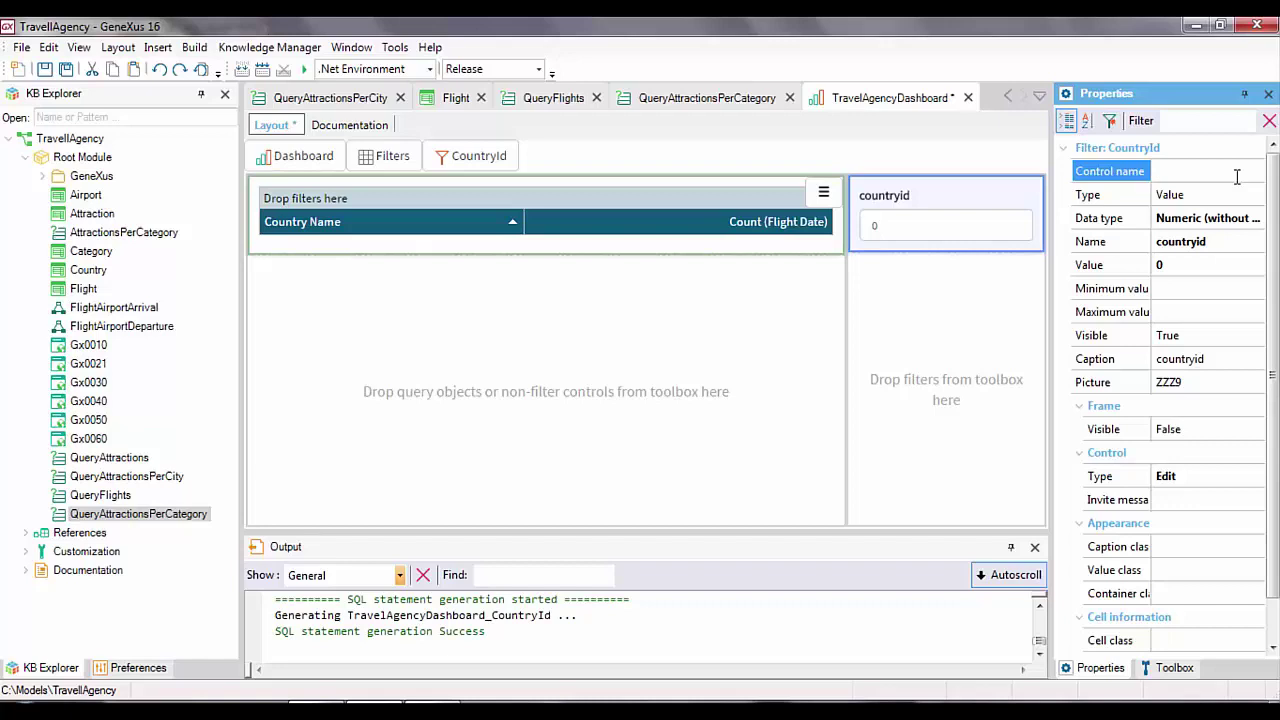
pyautogui.write('CountryId')
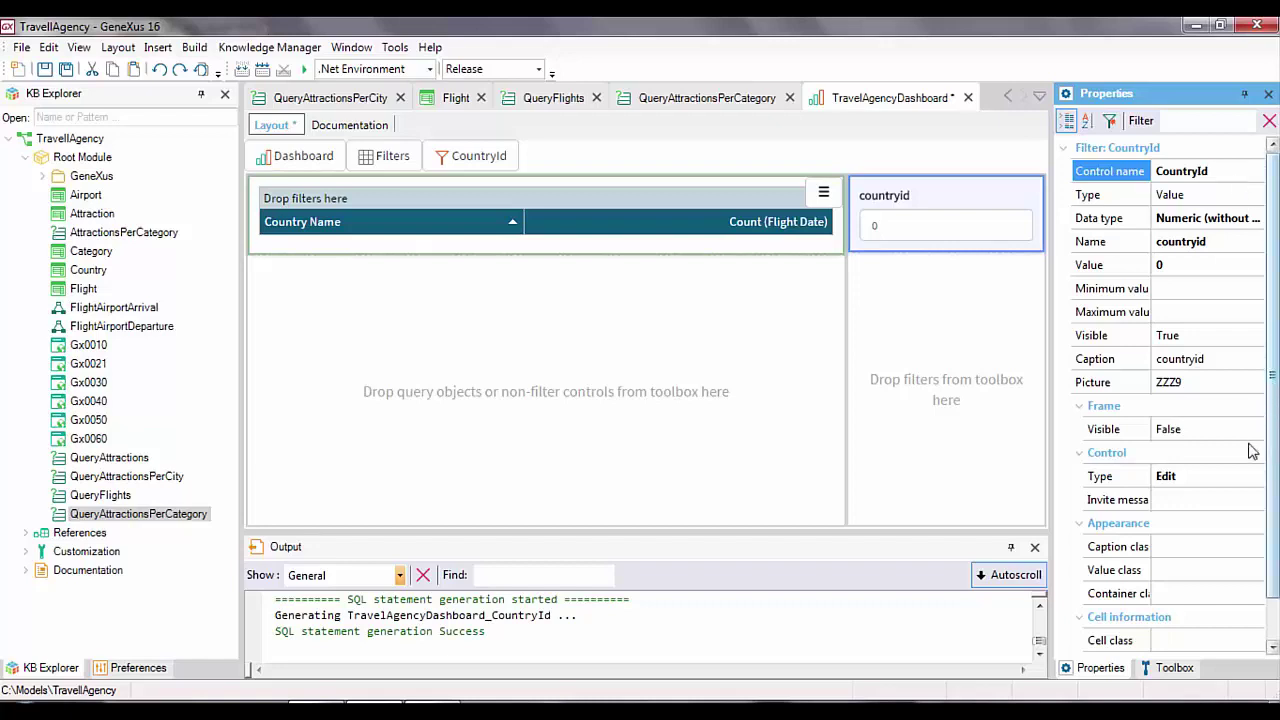
pyautogui.click(1238, 478)
# Make the filter a dynamic combo box showing CountryName, and save the dashboard
pyautogui.click(1257, 477)
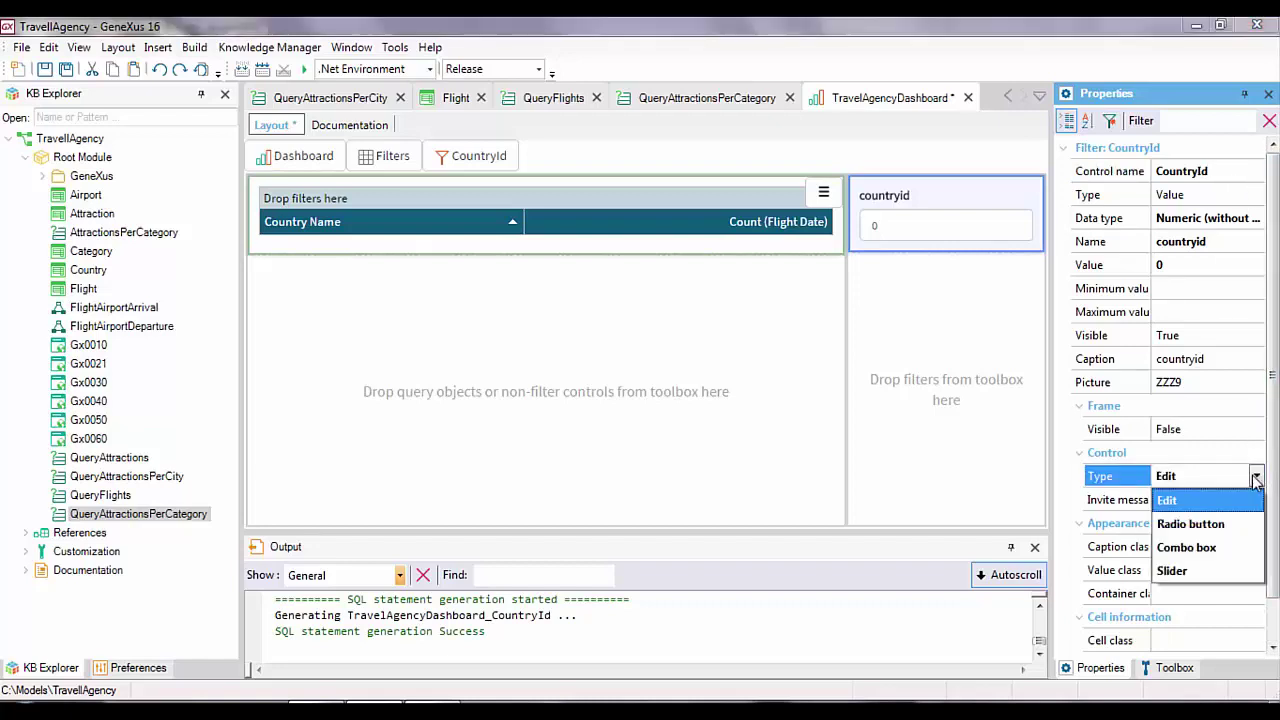
pyautogui.click(1216, 547)
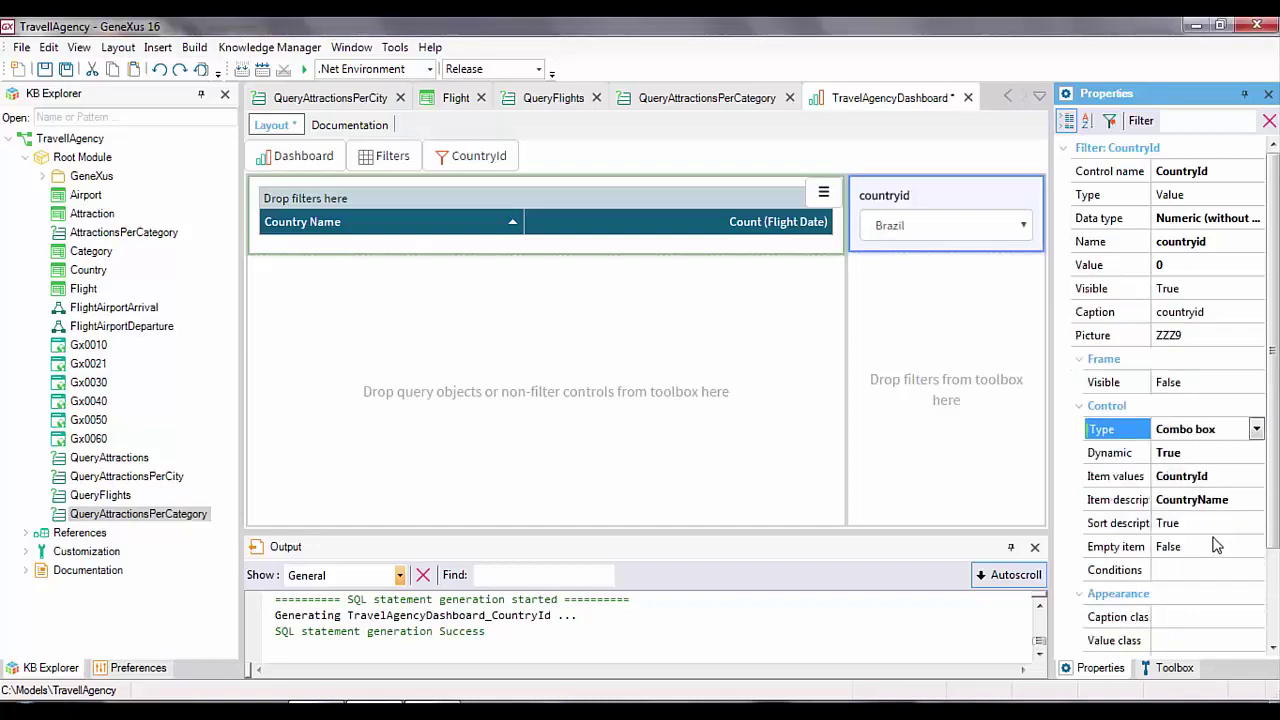
pyautogui.click(1210, 457)
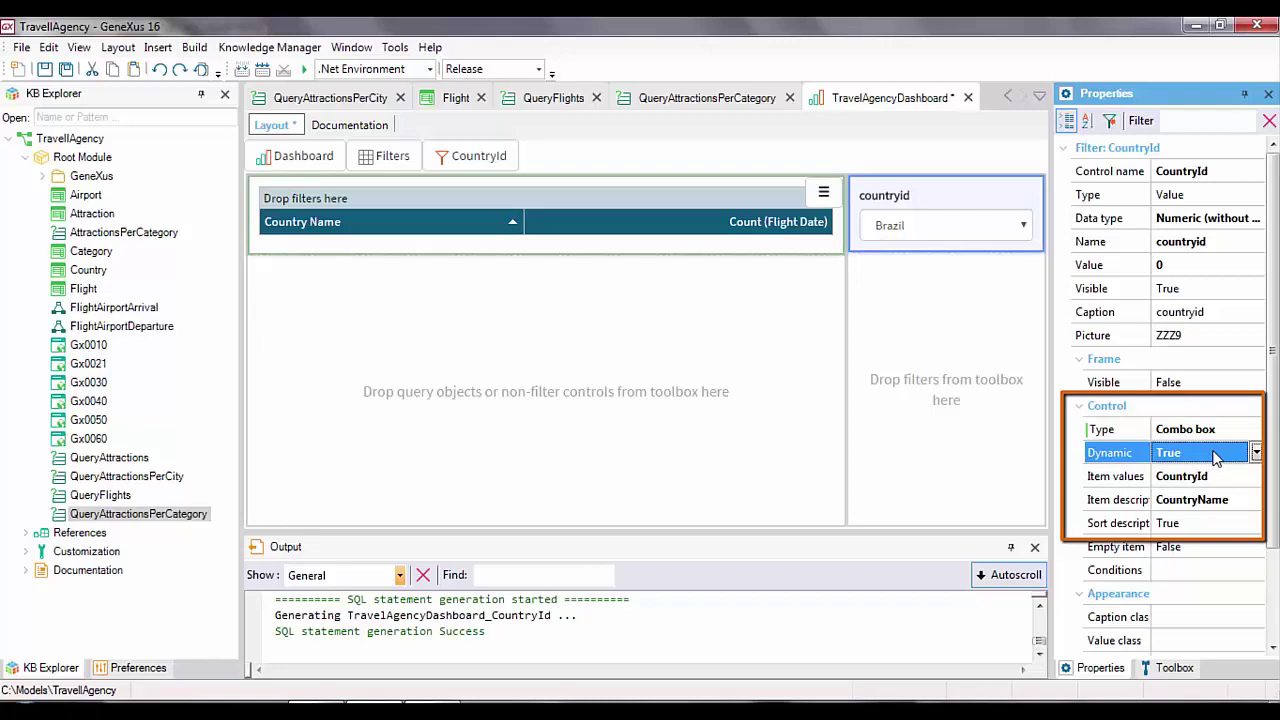
pyautogui.click(1242, 500)
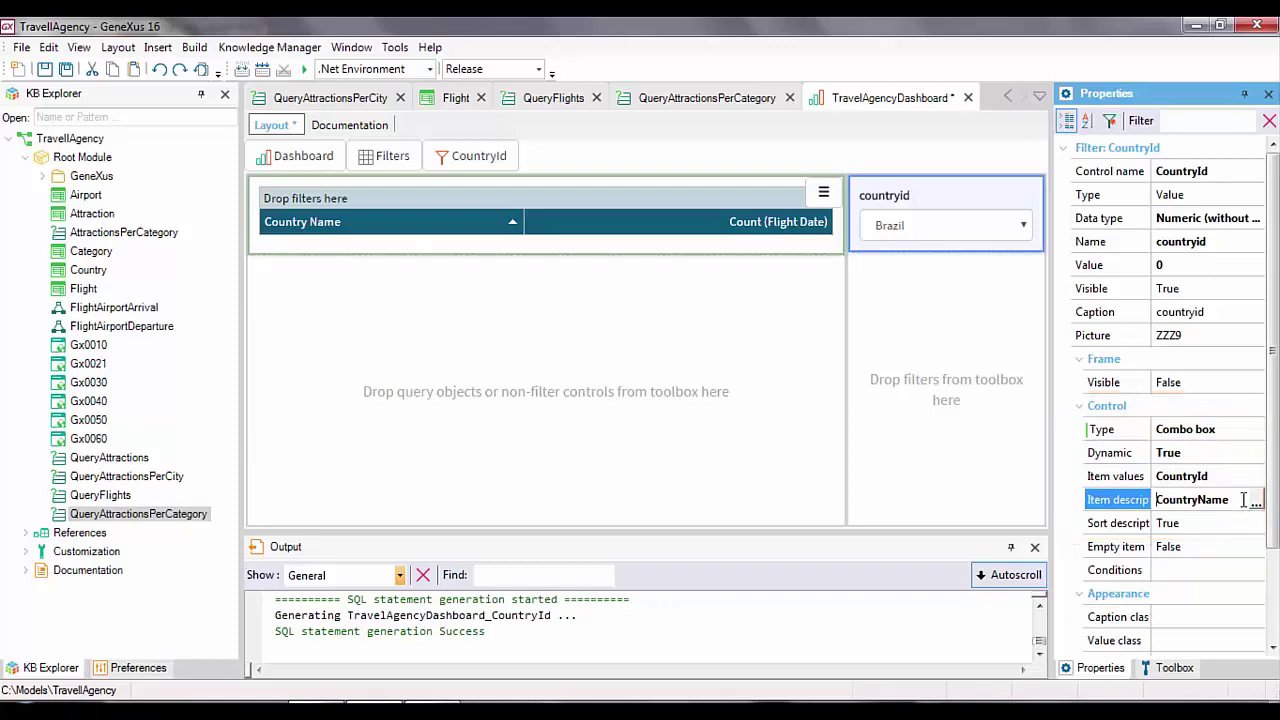
pyautogui.hotkey('ctrl', 's')
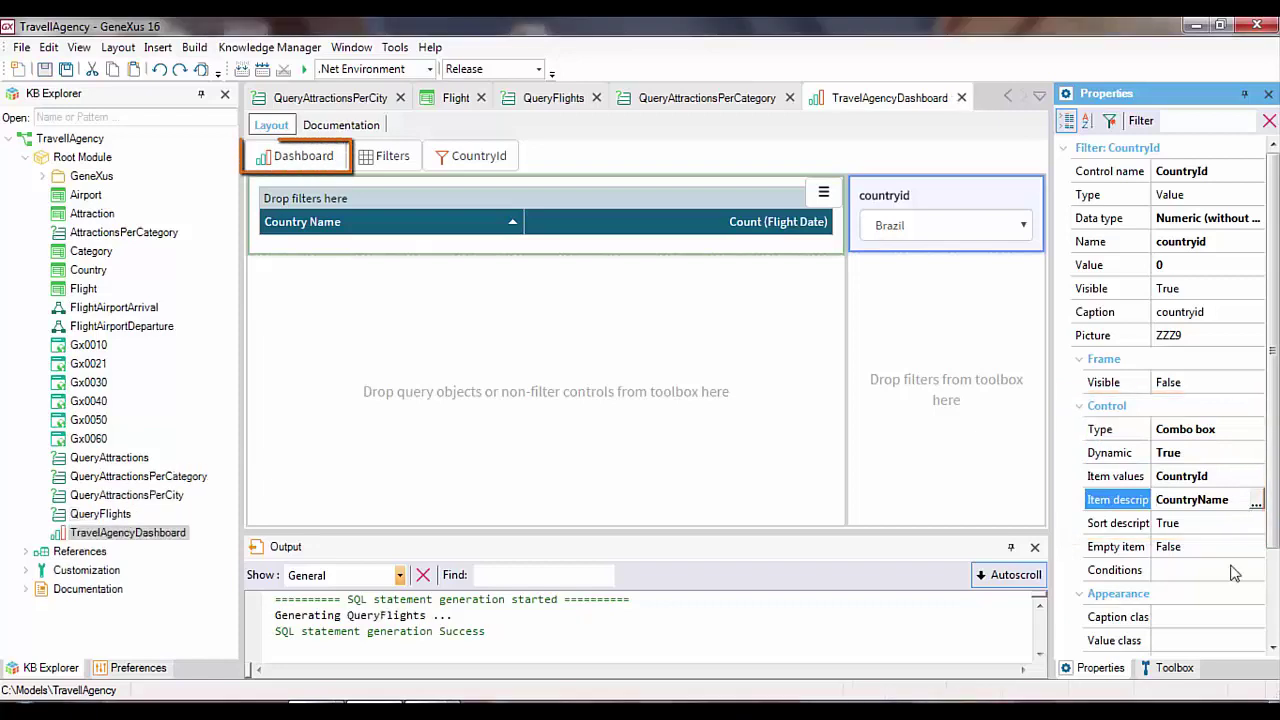
pyautogui.click(316, 156)
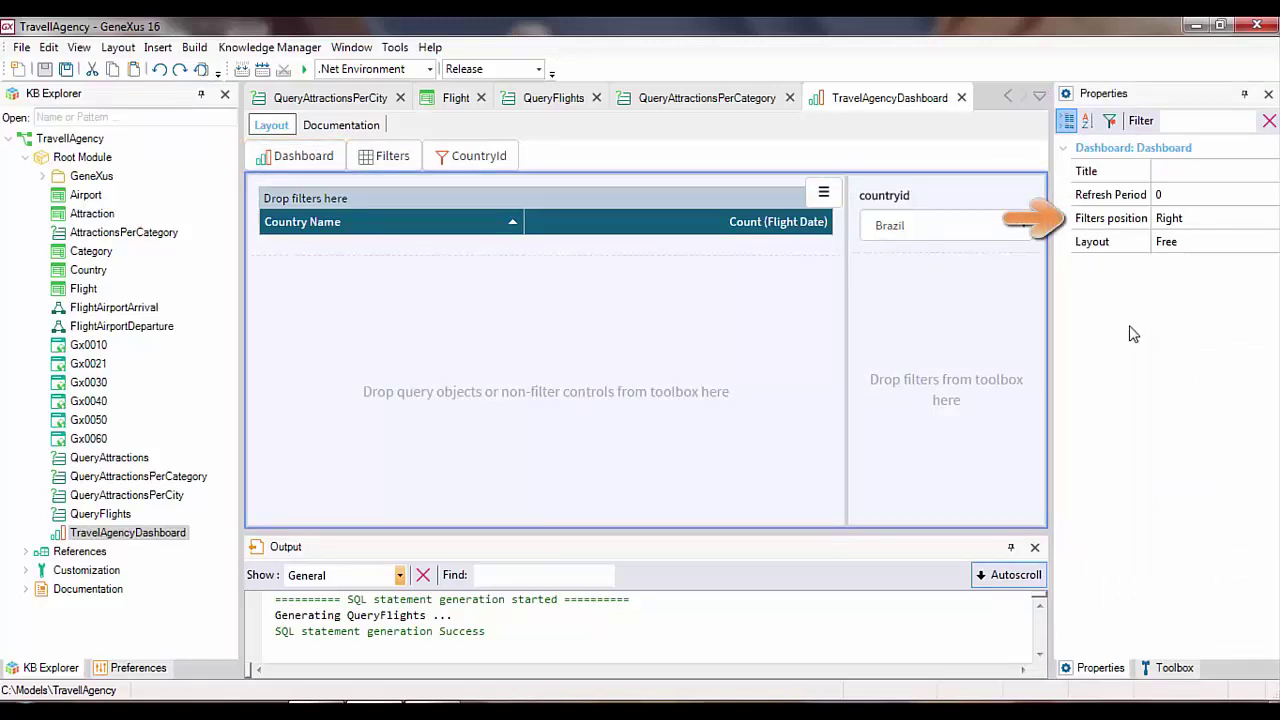
# Review the dashboard's filter placement options and choose where the filters sit
pyautogui.click(1258, 222)
pyautogui.click(1271, 218)
pyautogui.click(1187, 296)
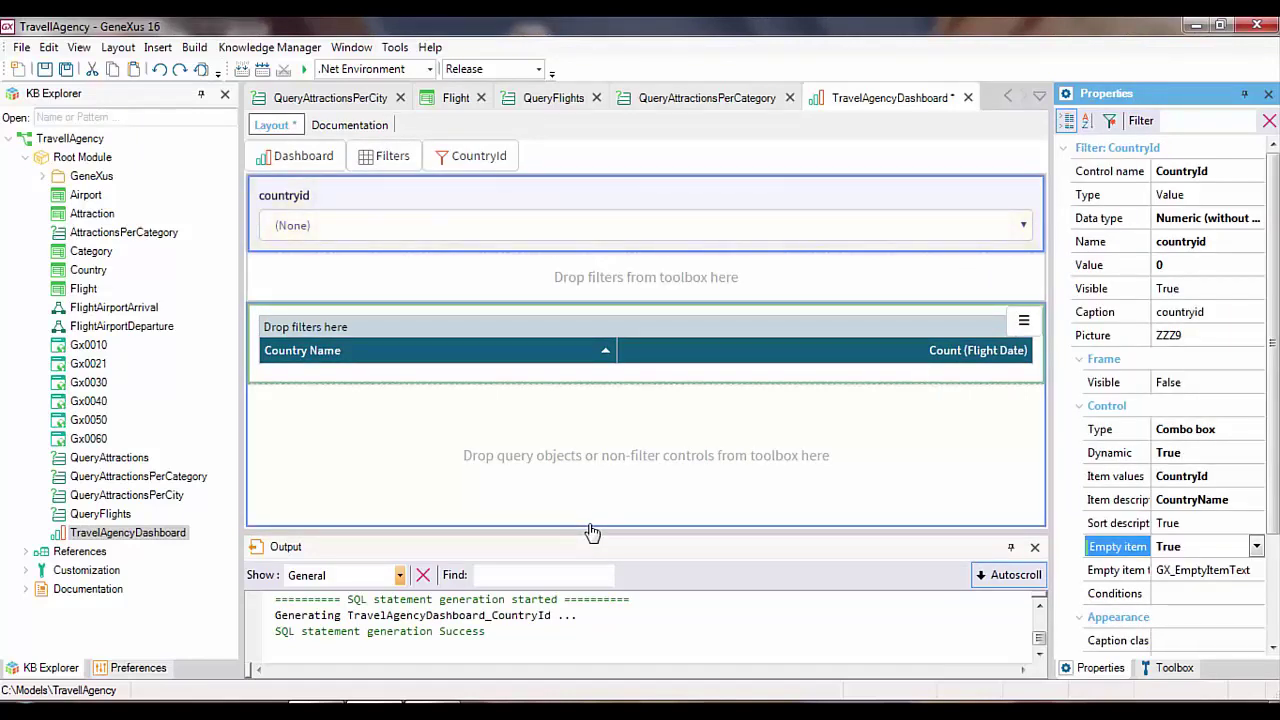
# Change the QueryFlights query's output type to Card, then go back to the dashboard
pyautogui.click(548, 102)
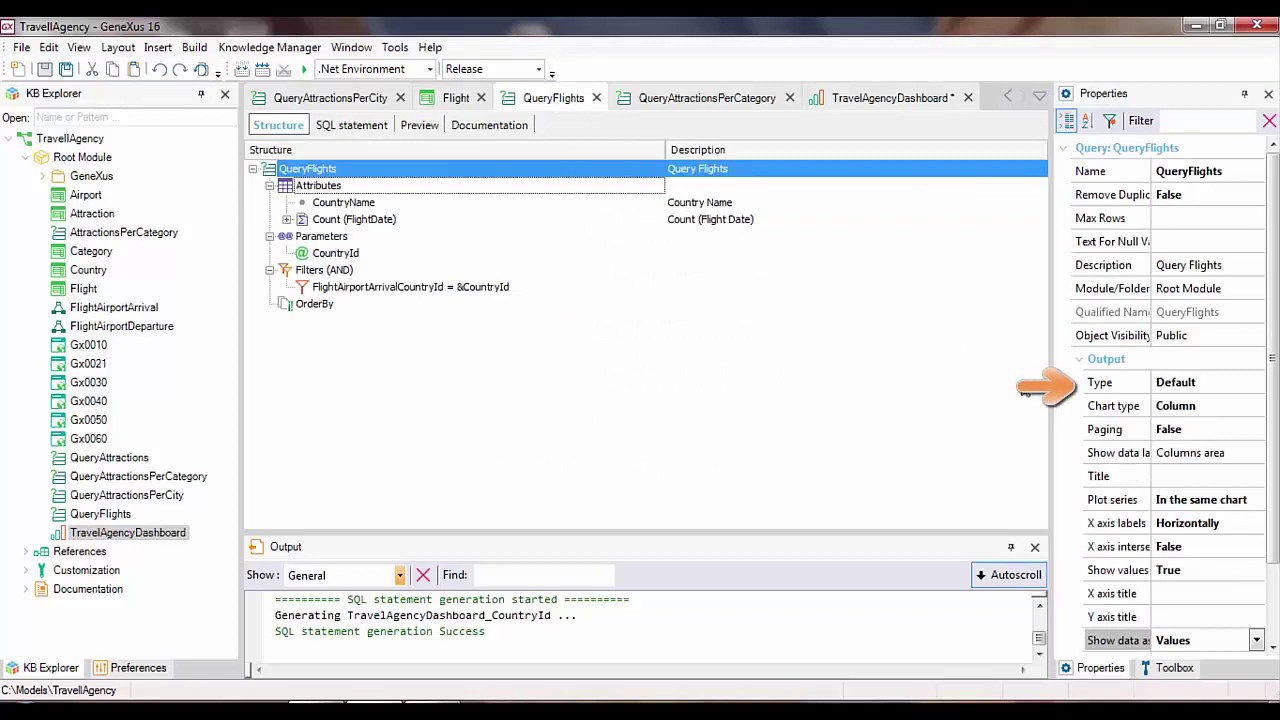
pyautogui.click(1237, 388)
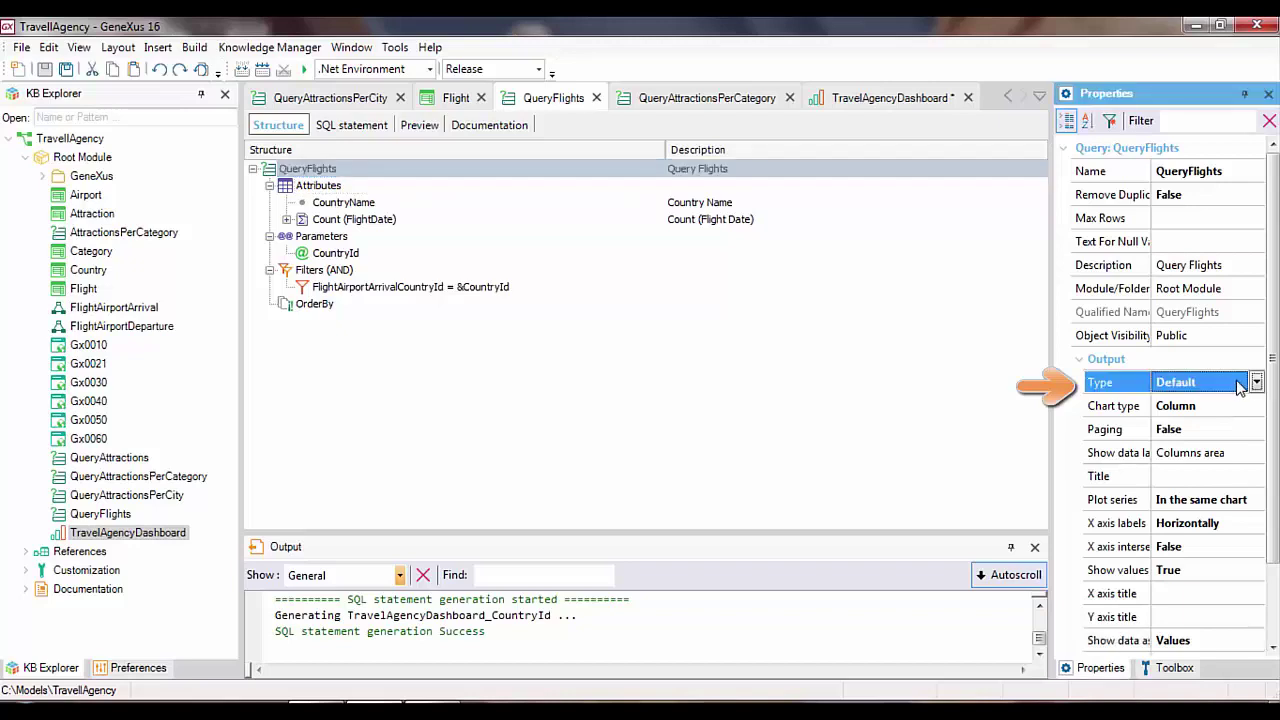
pyautogui.click(1256, 382)
pyautogui.click(1168, 430)
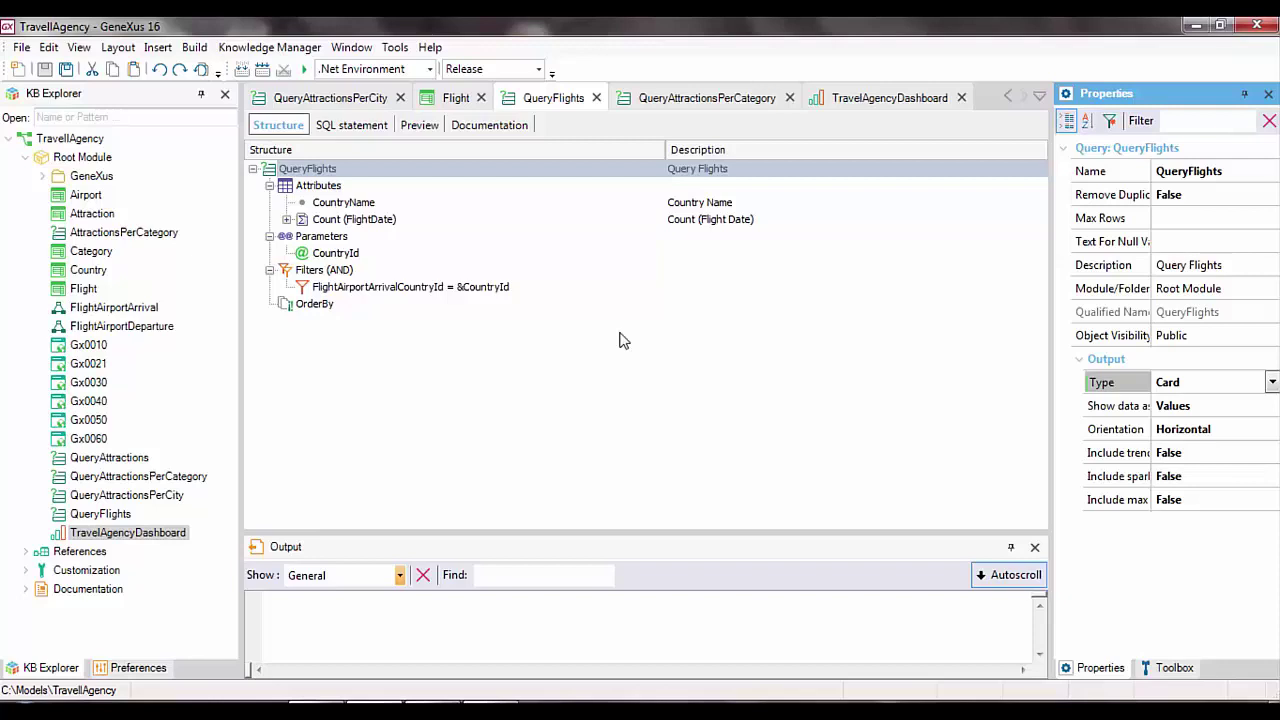
pyautogui.click(852, 98)
# Add a query object bound to QueryAttractionsPerCity onto the dashboard
pyautogui.click(1176, 668)
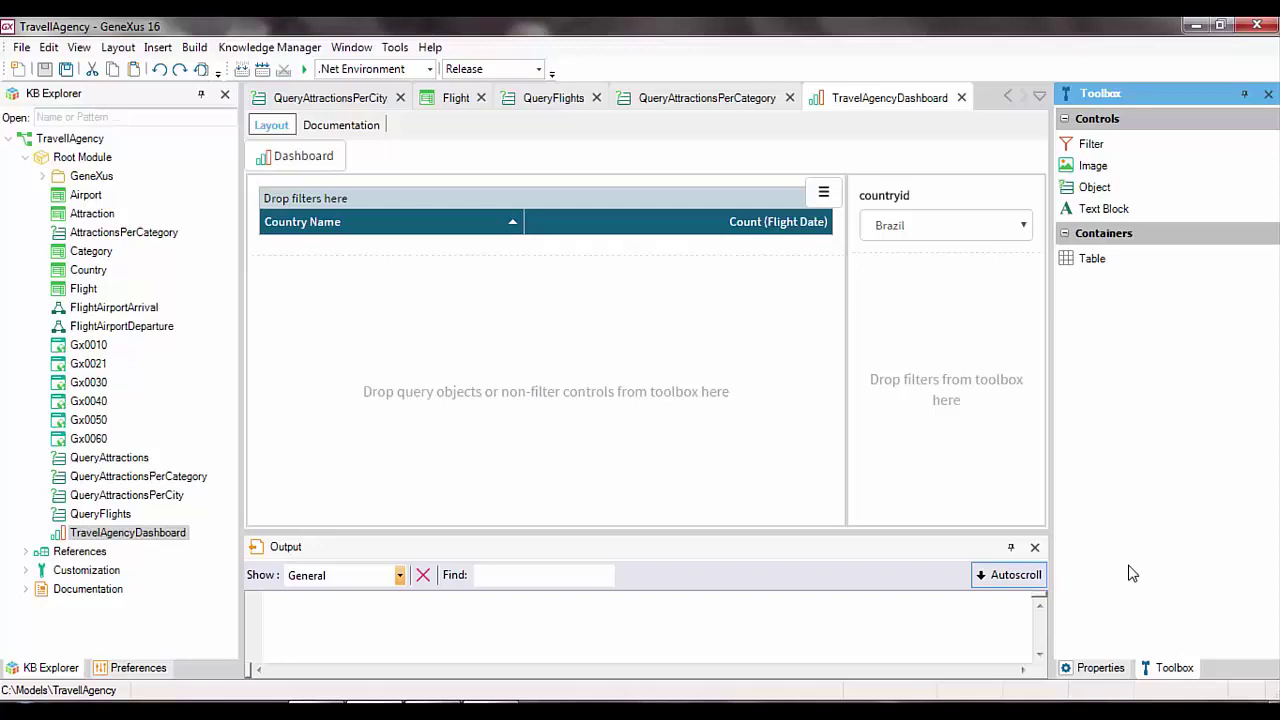
pyautogui.moveTo(1090, 188); pyautogui.dragTo(685, 401)
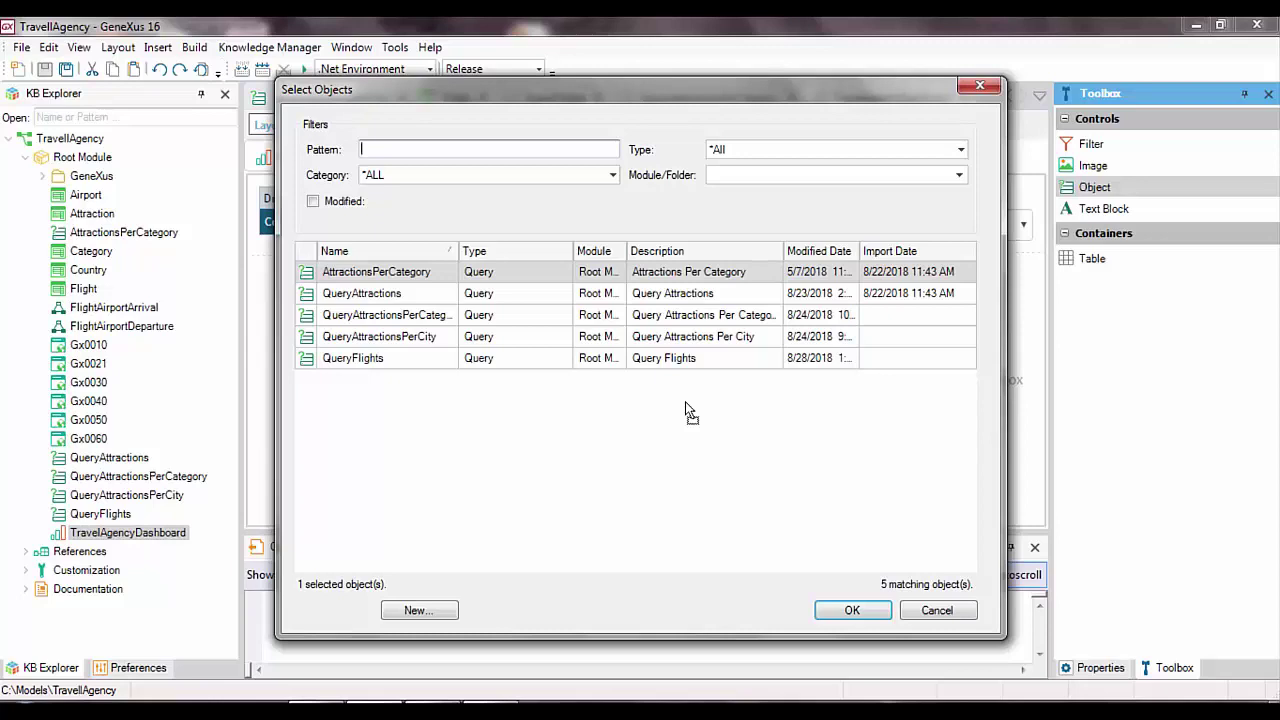
pyautogui.click(852, 610)
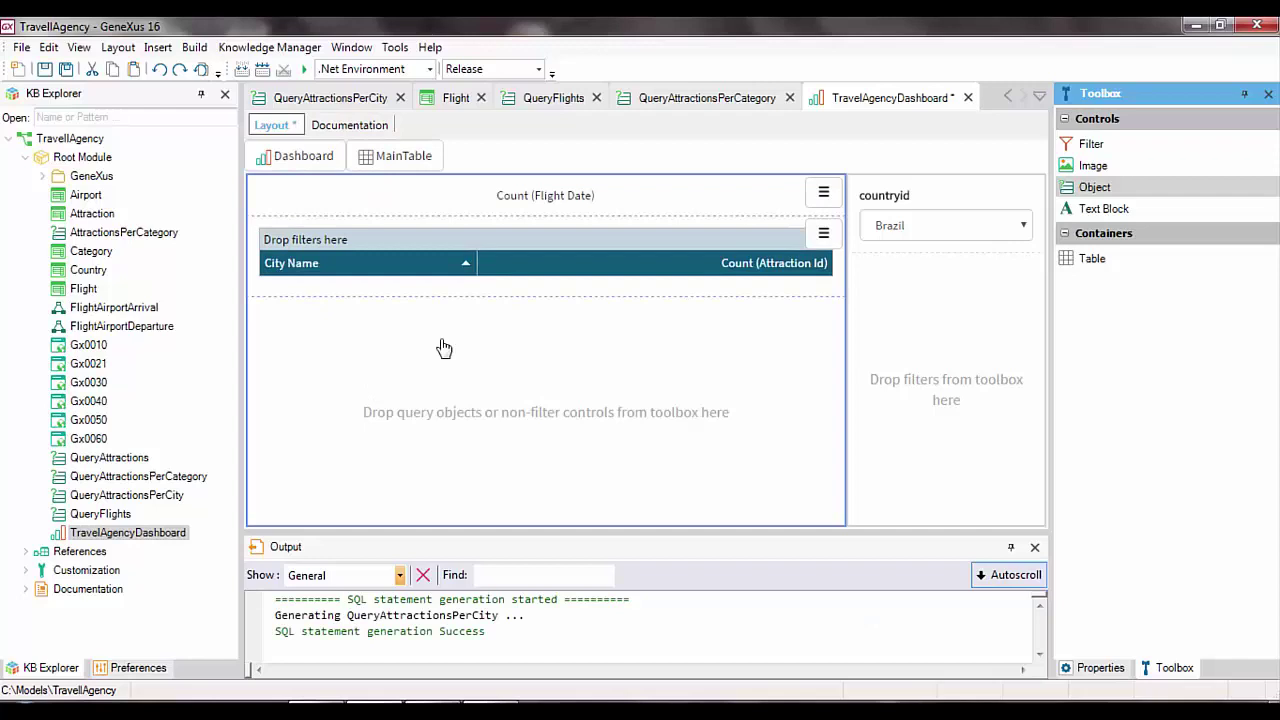
# Display the new object as a chart titled 'Attractions per City'
pyautogui.click(357, 239)
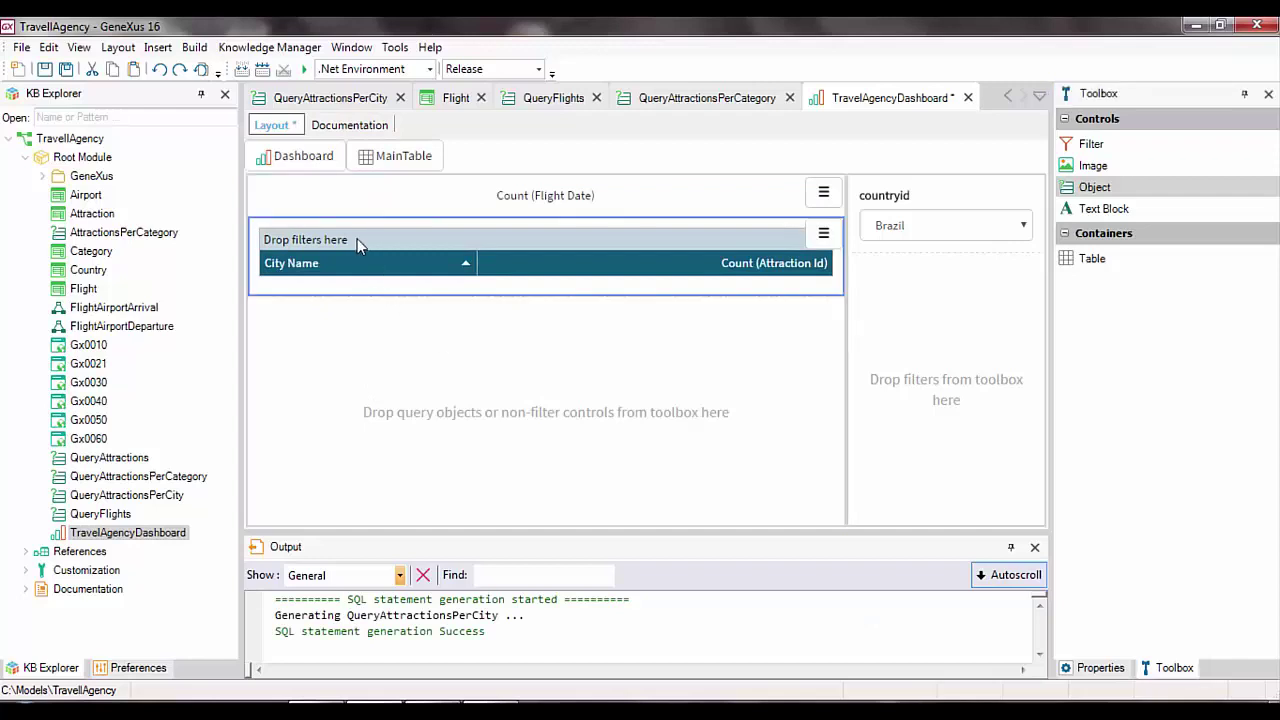
pyautogui.click(1102, 669)
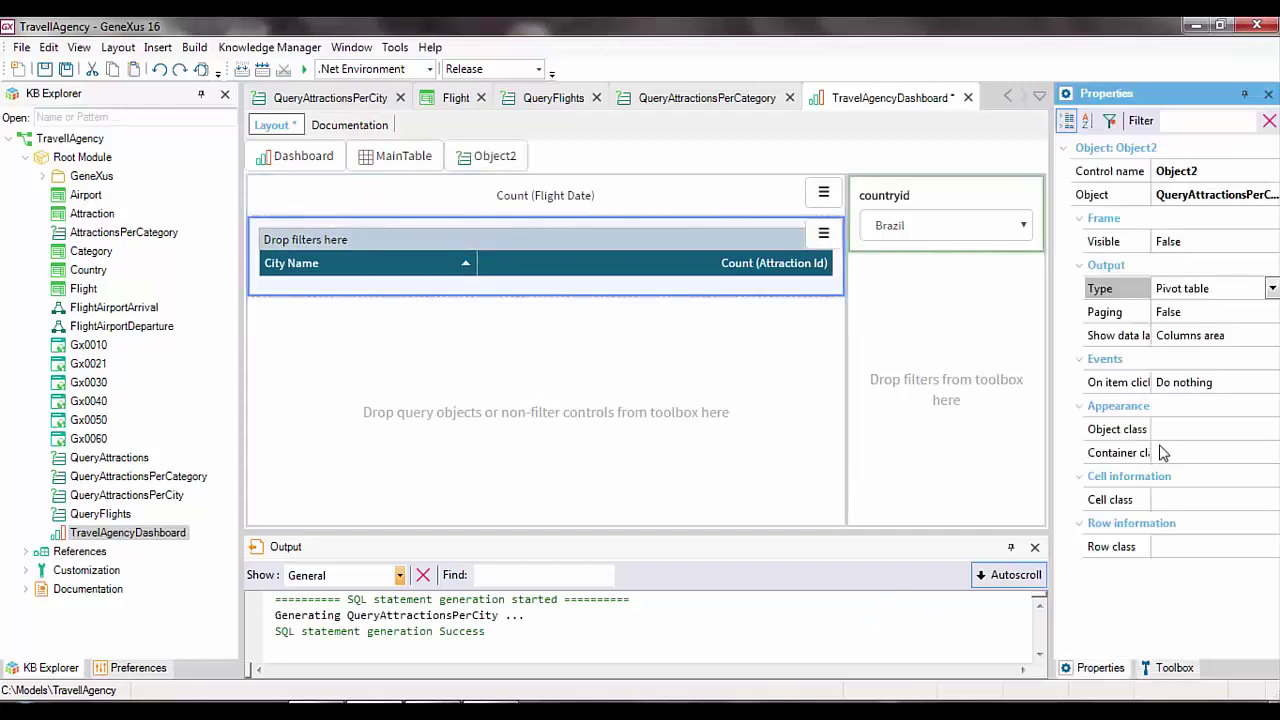
pyautogui.click(1272, 288)
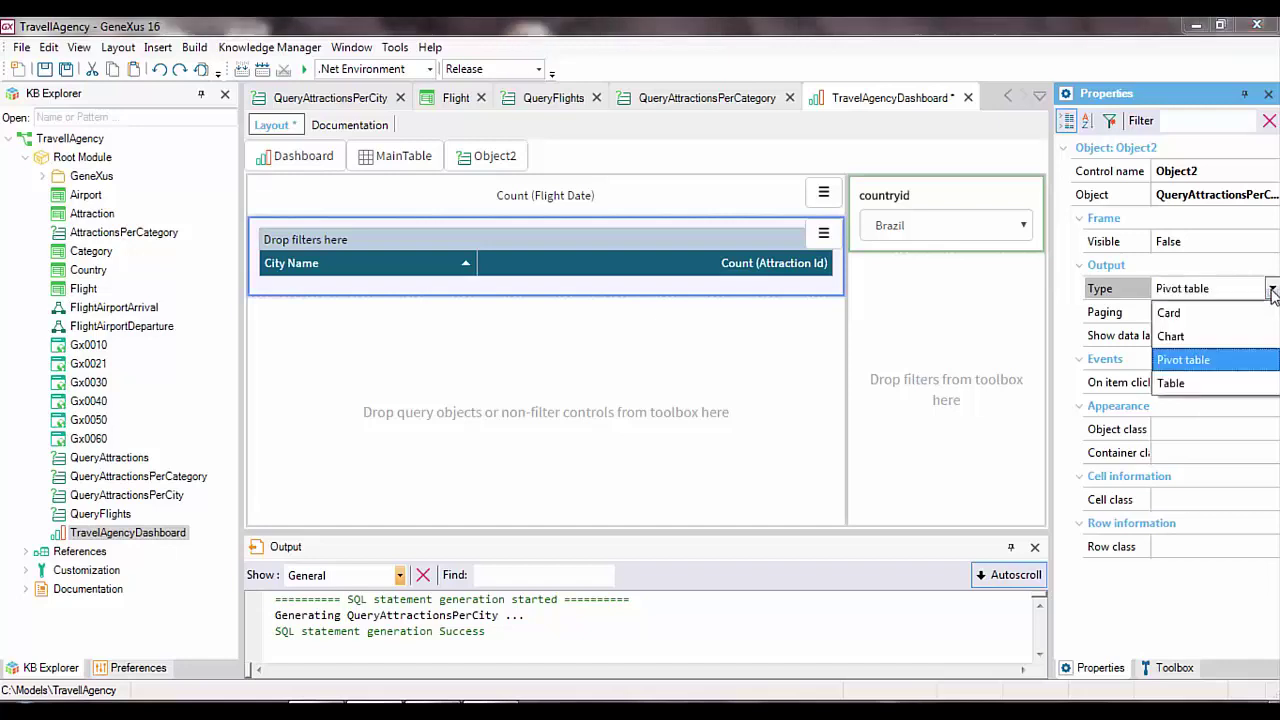
pyautogui.click(1203, 337)
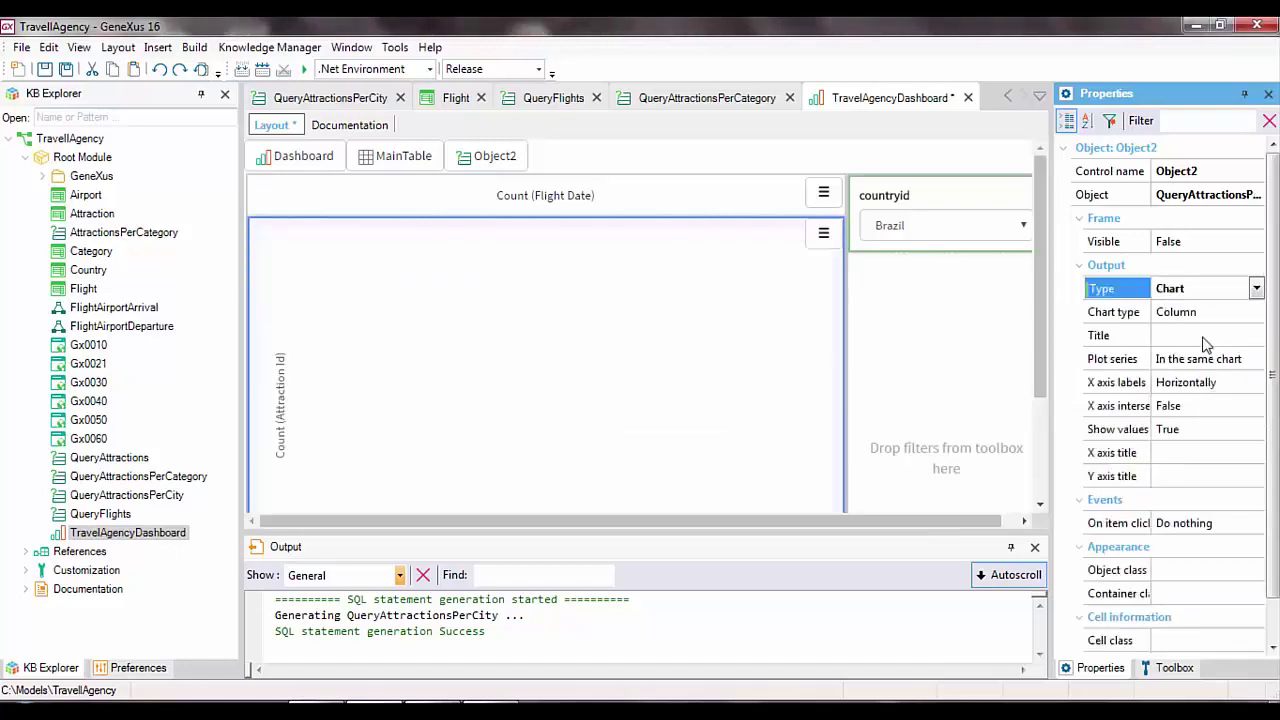
pyautogui.click(1203, 337)
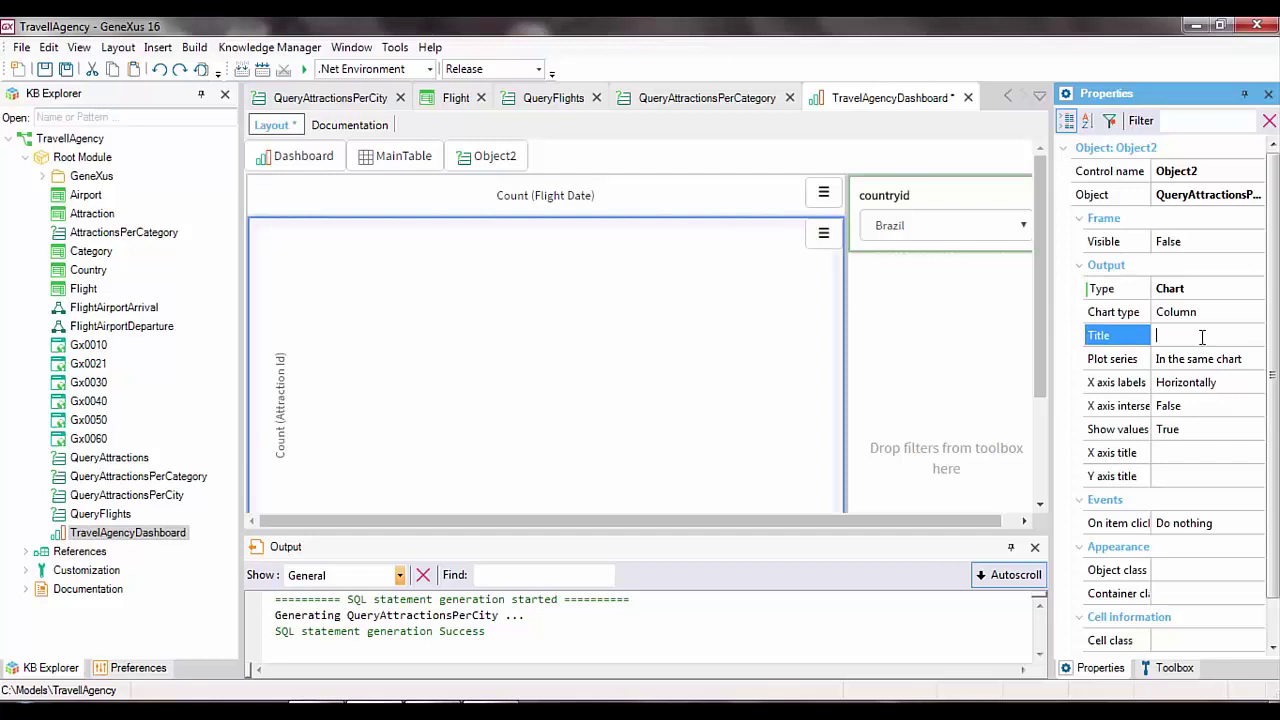
pyautogui.write('Attractions per City')
pyautogui.click(809, 474)
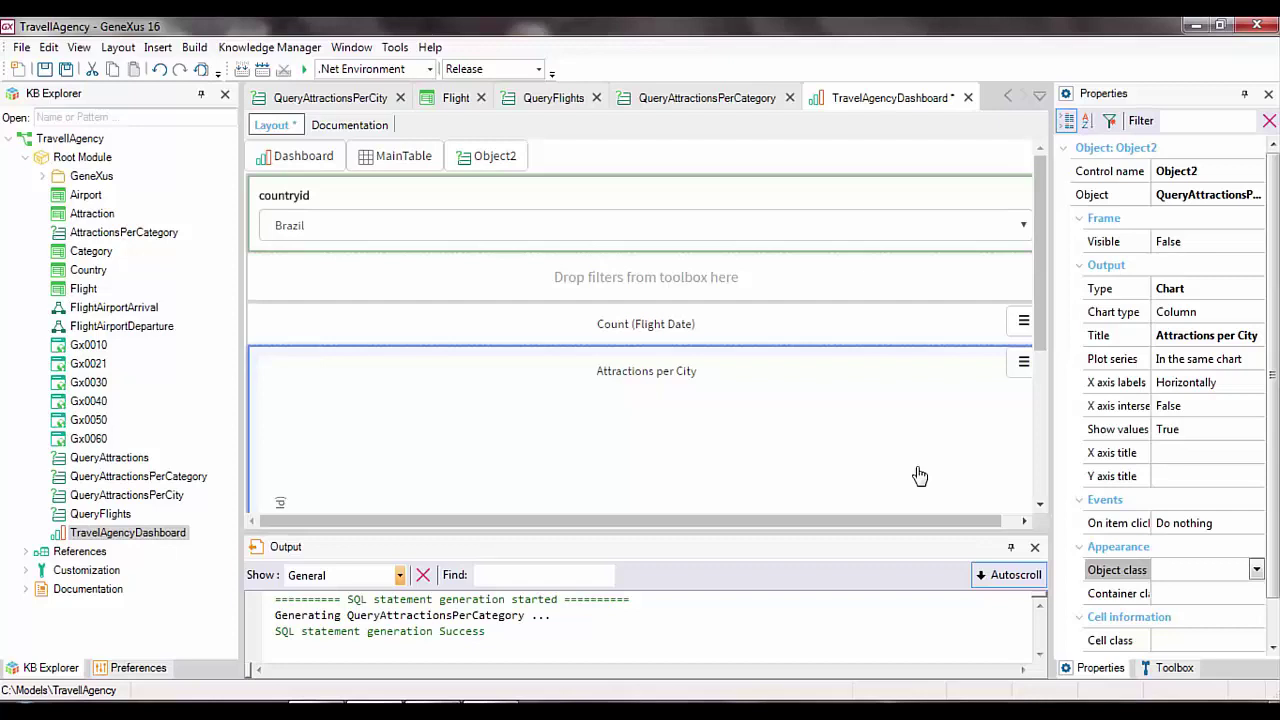
pyautogui.click(1173, 668)
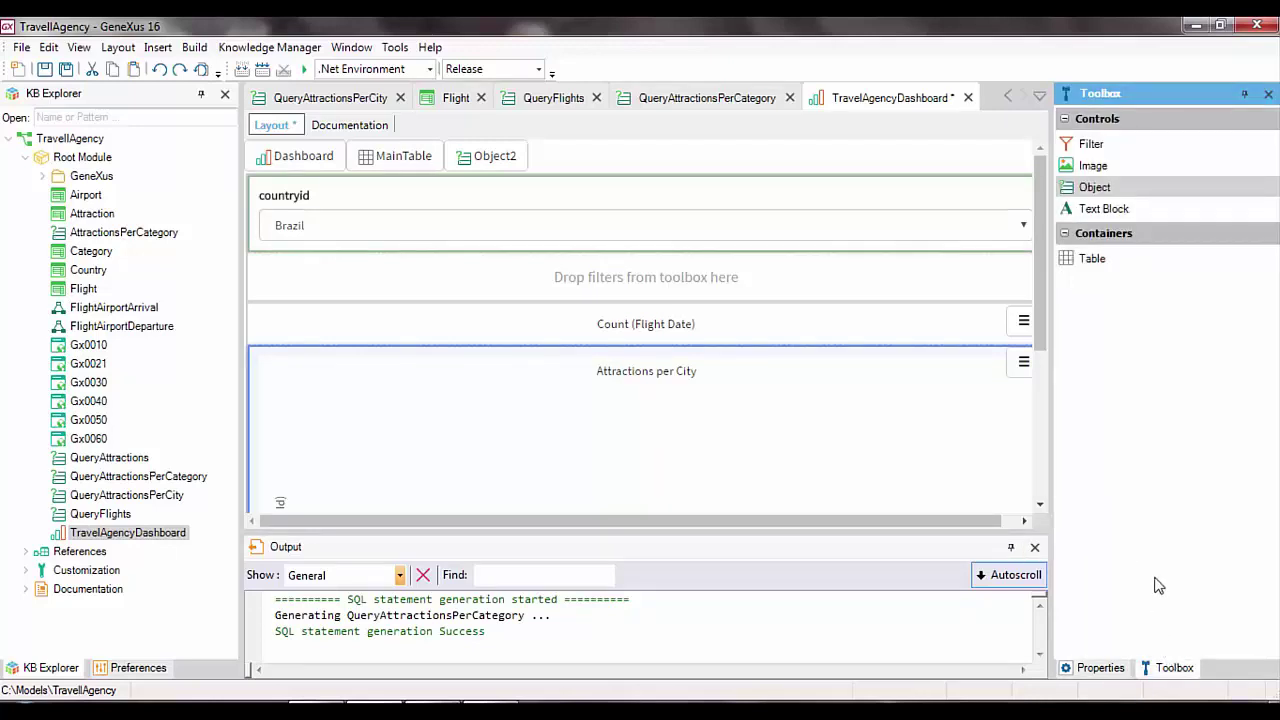
# Place another object beside the chart, bound to QueryAttractionsPerCategory
pyautogui.moveTo(1094, 190); pyautogui.dragTo(1026, 382)
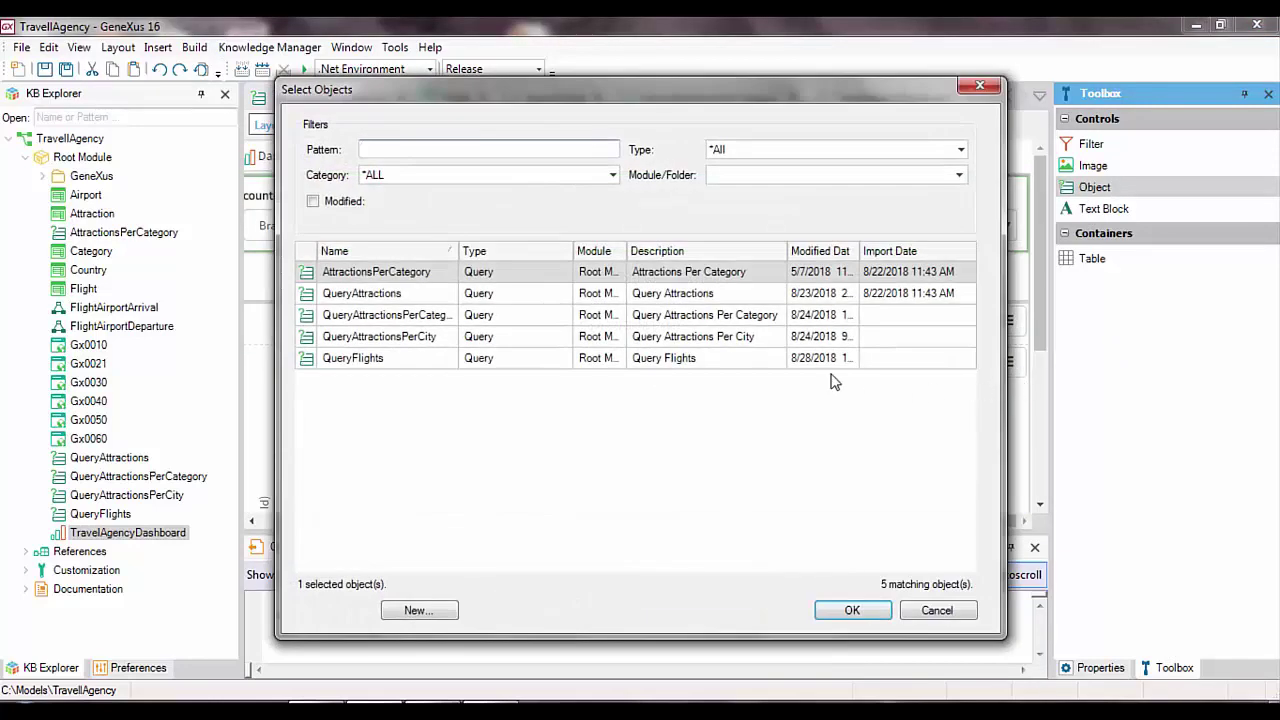
pyautogui.click(430, 316)
pyautogui.click(845, 612)
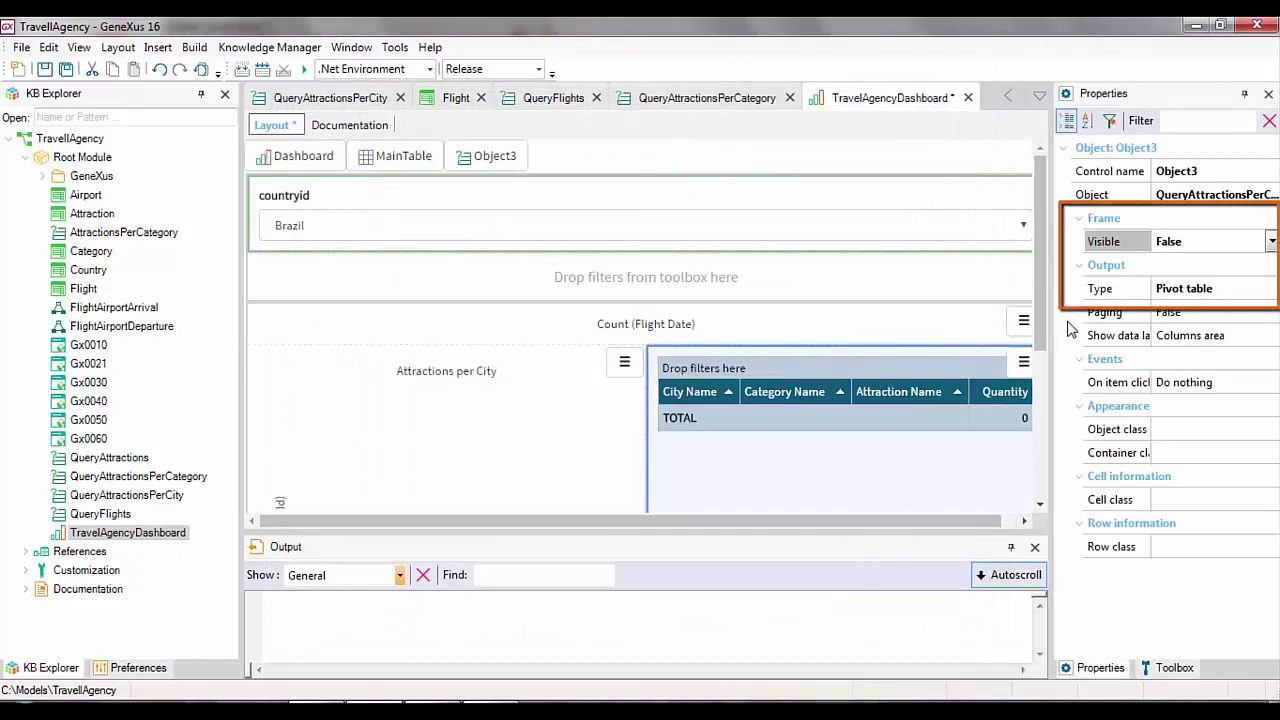
pyautogui.click(1271, 242)
# Show the pivot table's frame with the title 'Attractions per Category'
pyautogui.click(1206, 266)
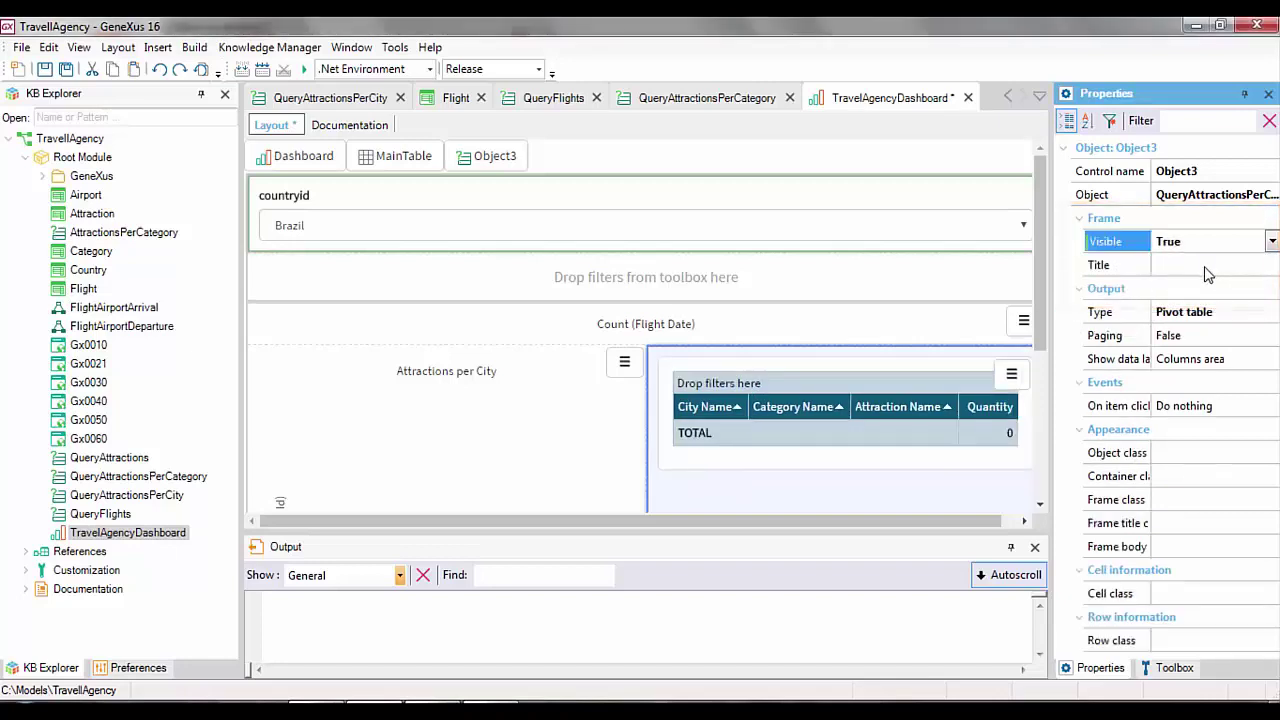
pyautogui.click(1201, 265)
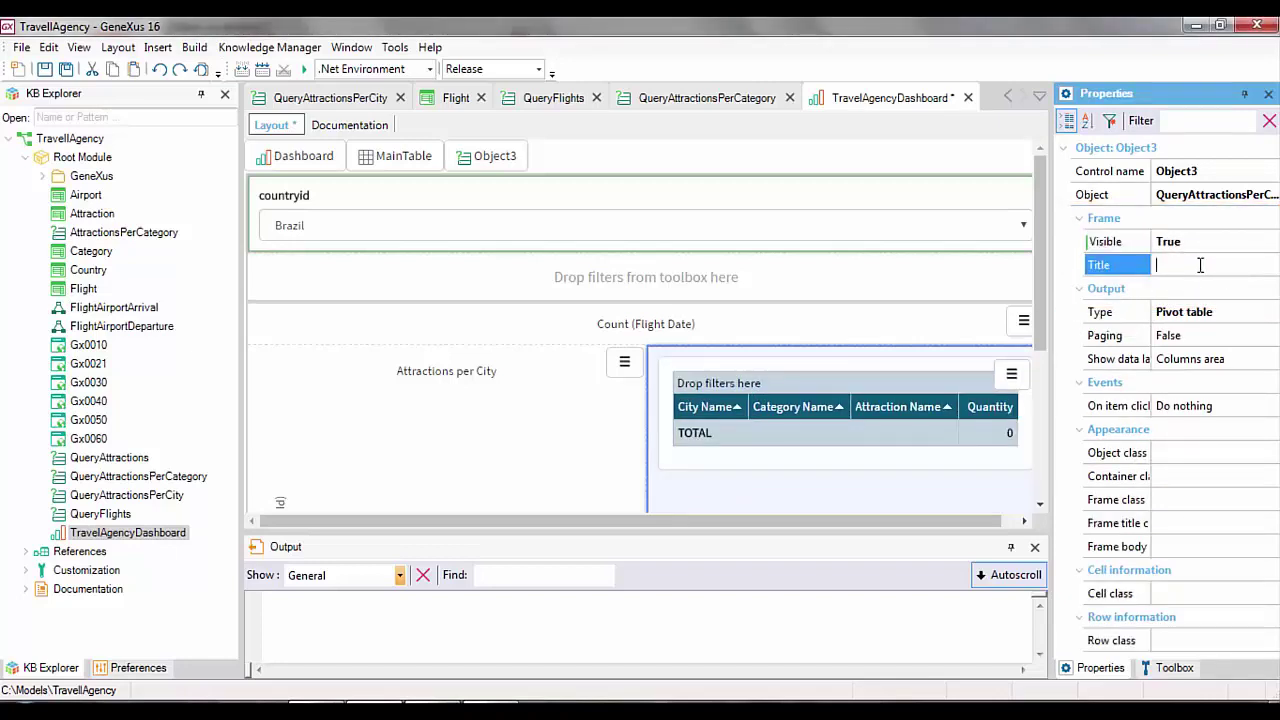
pyautogui.write('Attractions per Category')
pyautogui.click(808, 397)
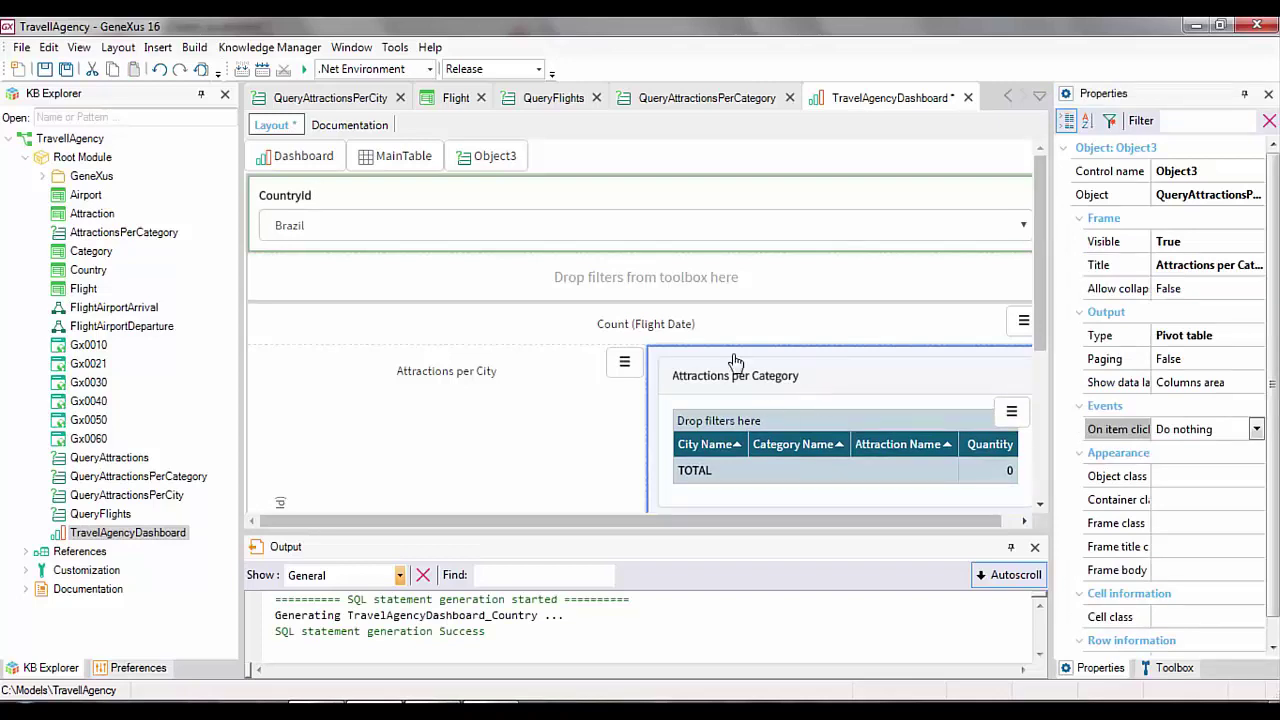
# Make the flights card's frame visible, keeping its title 'Query Flights'
pyautogui.click(722, 327)
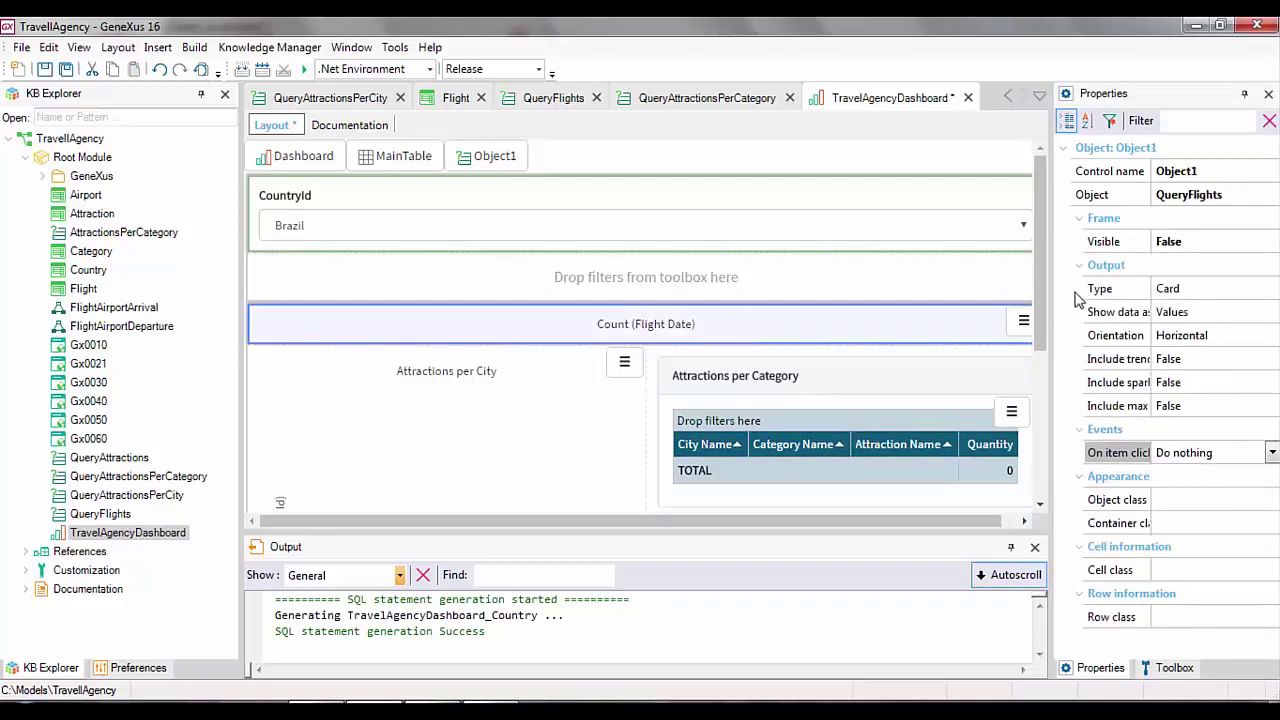
pyautogui.click(1240, 245)
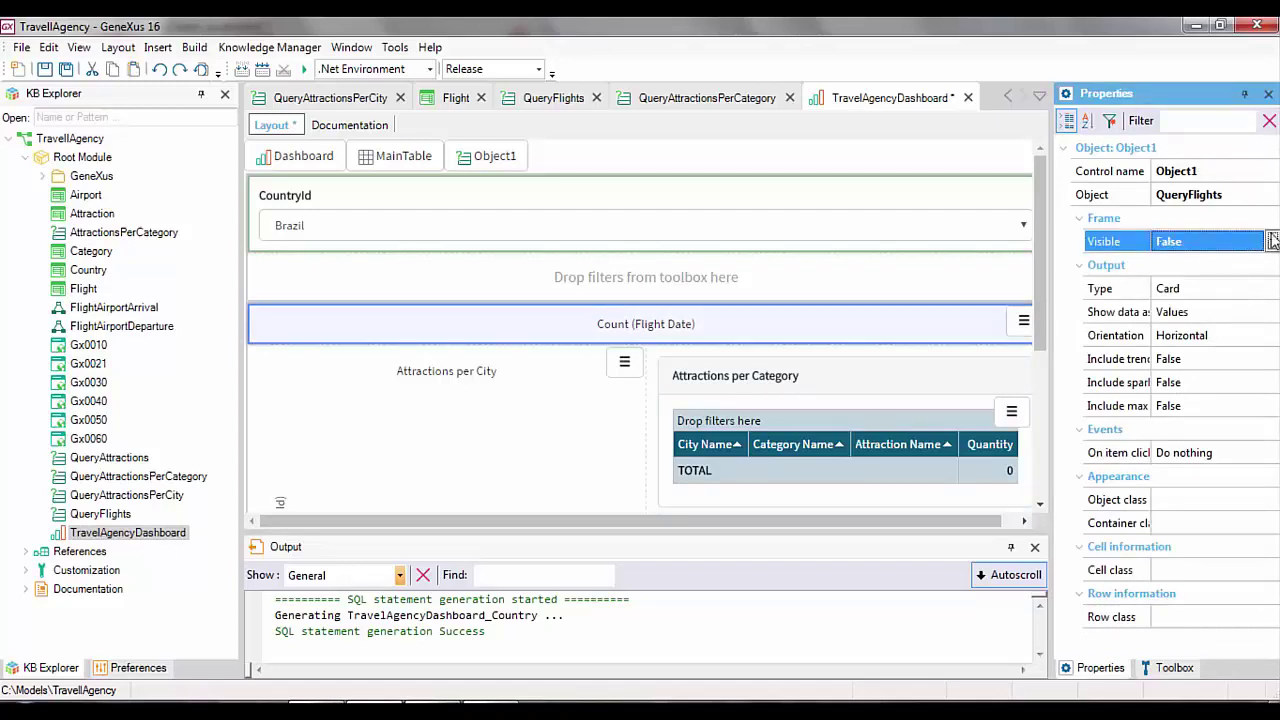
pyautogui.click(1272, 241)
pyautogui.click(1195, 262)
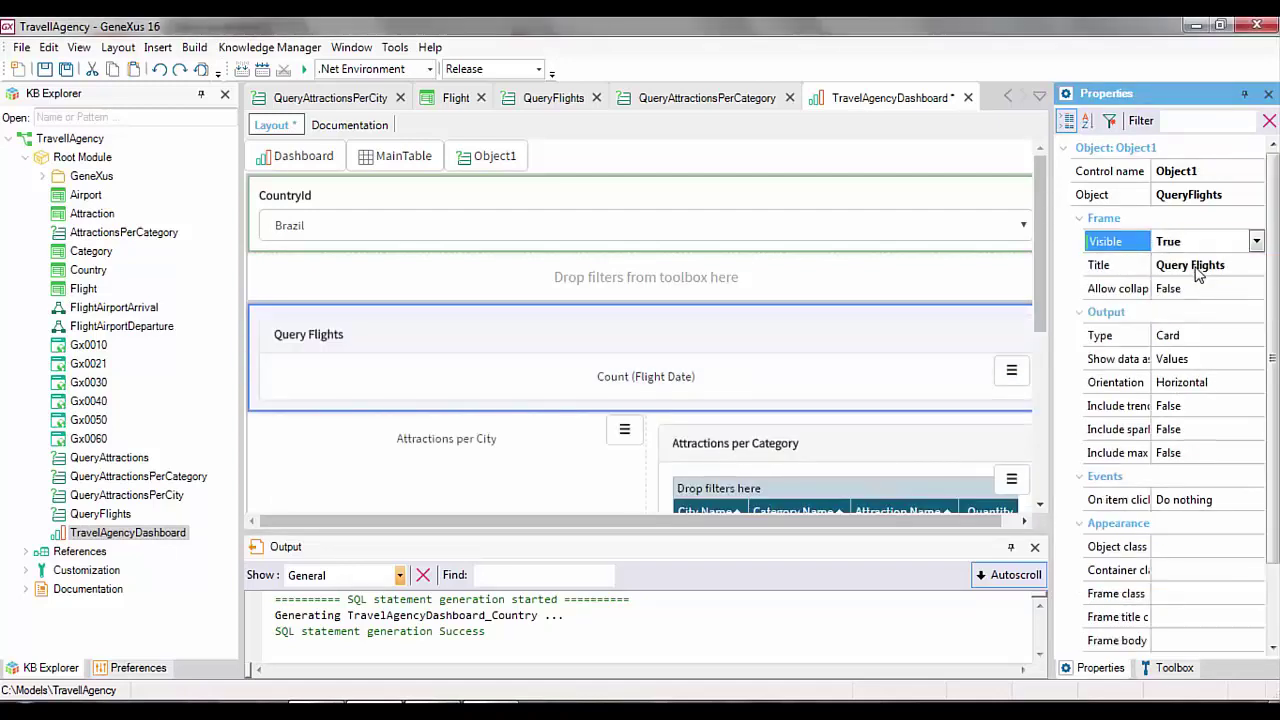
pyautogui.click(1242, 265)
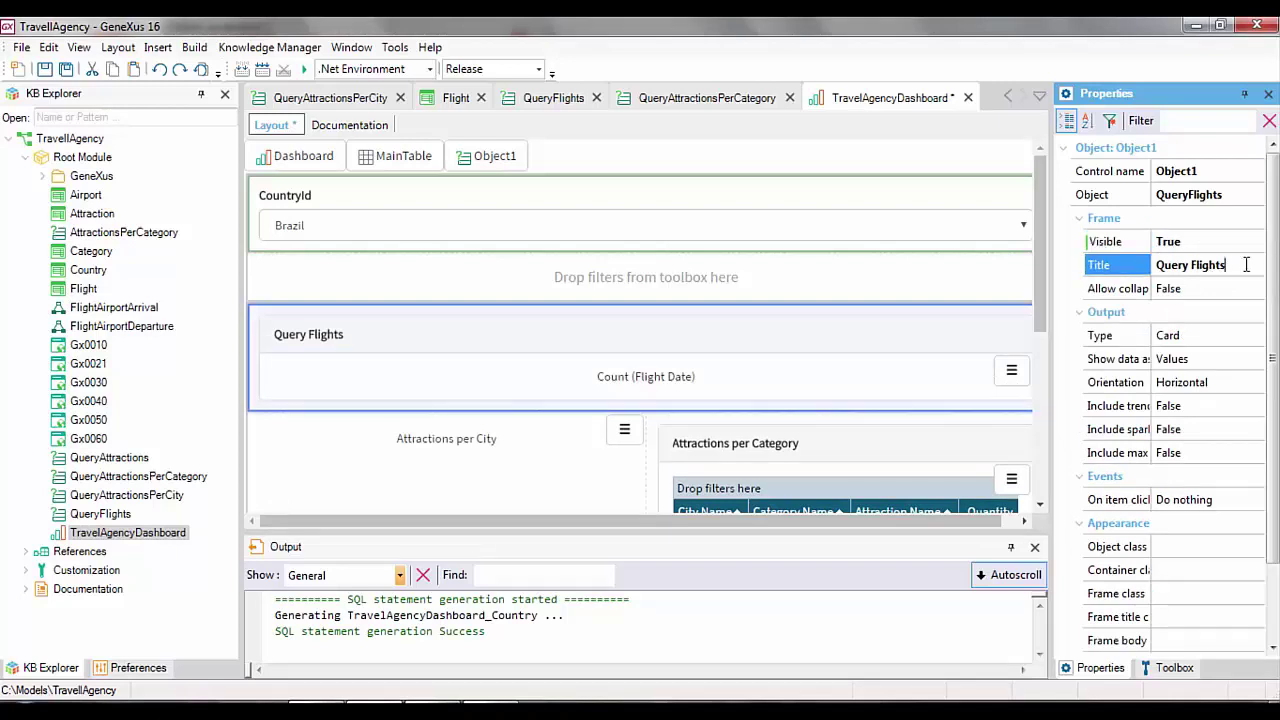
pyautogui.click(404, 204)
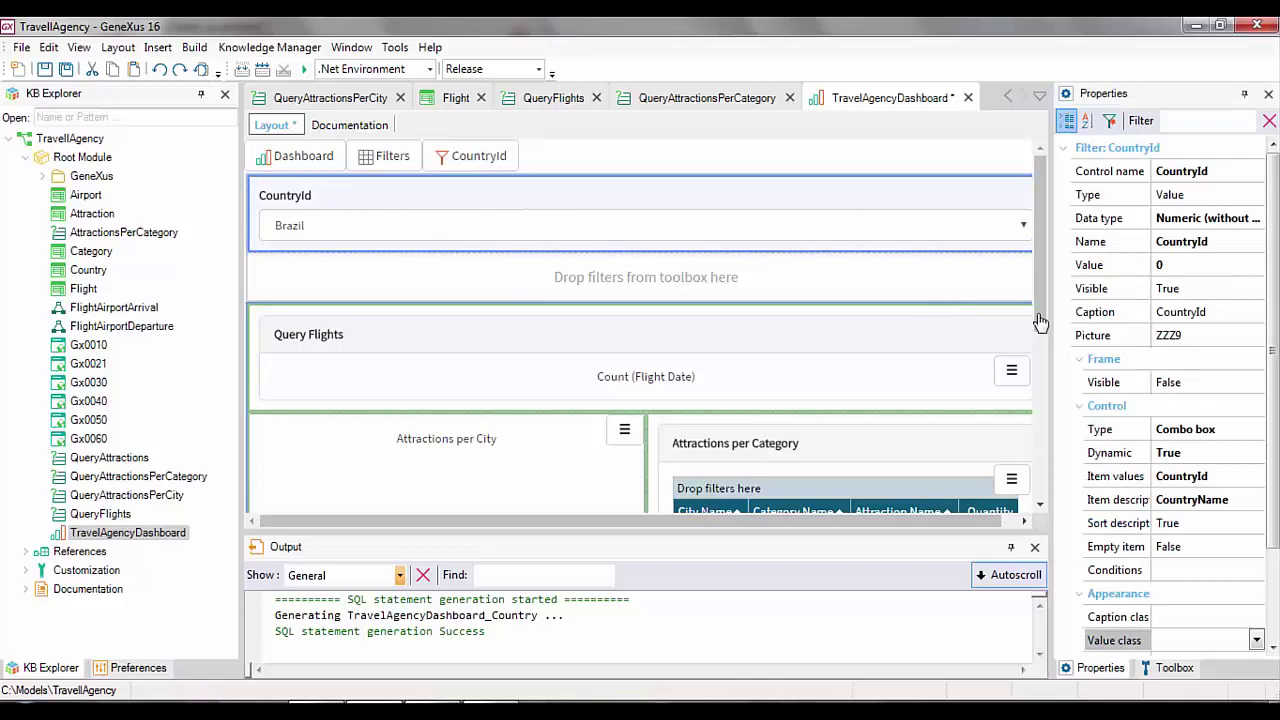
pyautogui.click(1237, 313)
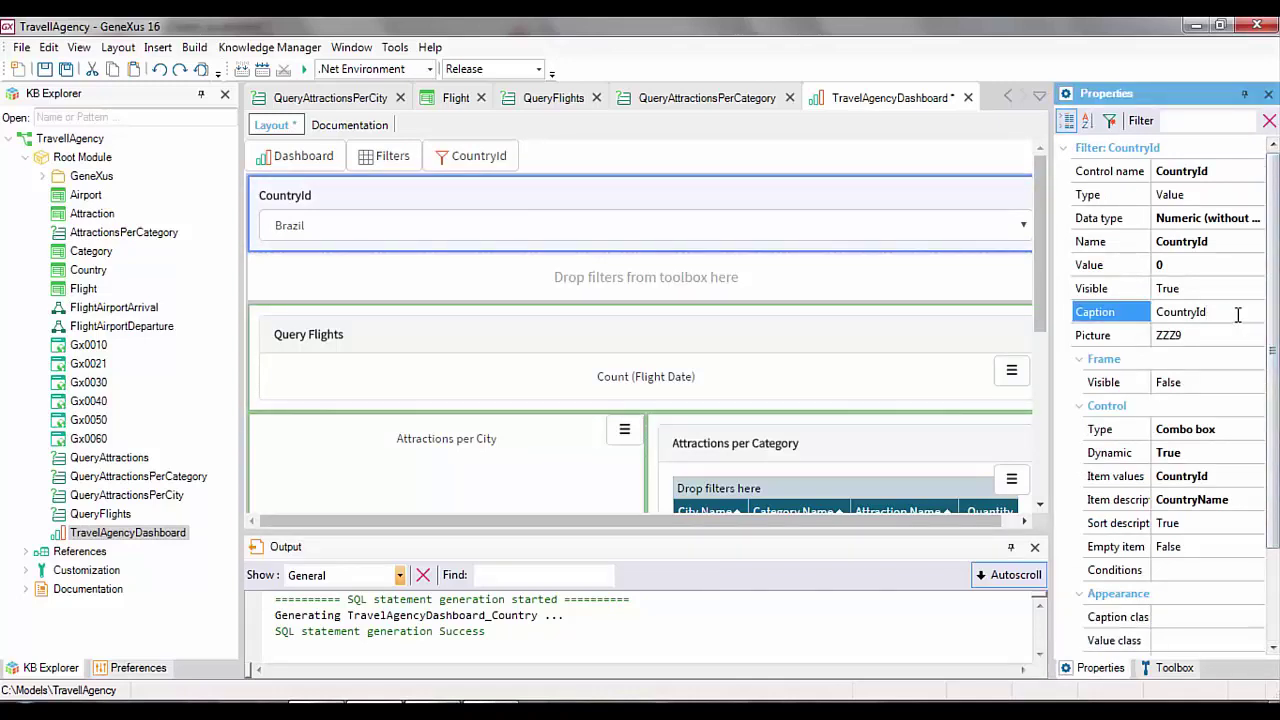
pyautogui.press('BackSpace')
pyautogui.press('BackSpace')
pyautogui.click(1197, 382)
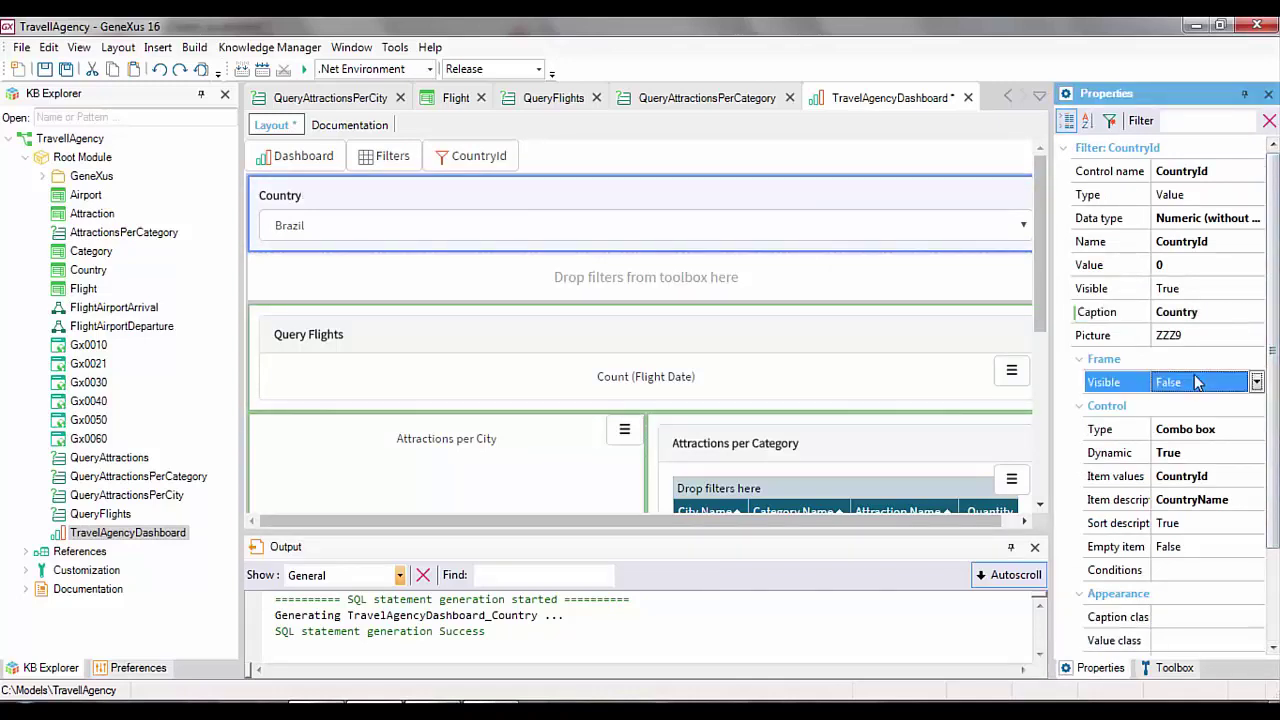
pyautogui.click(925, 553)
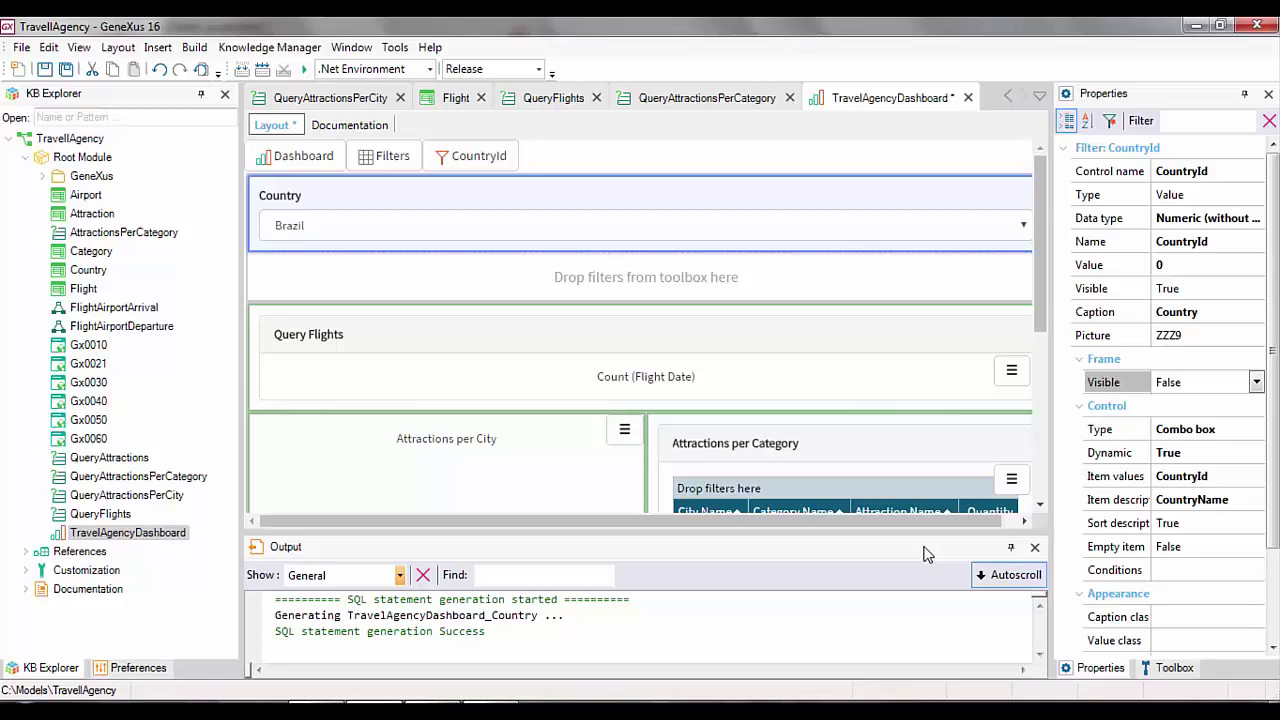
pyautogui.click(474, 352)
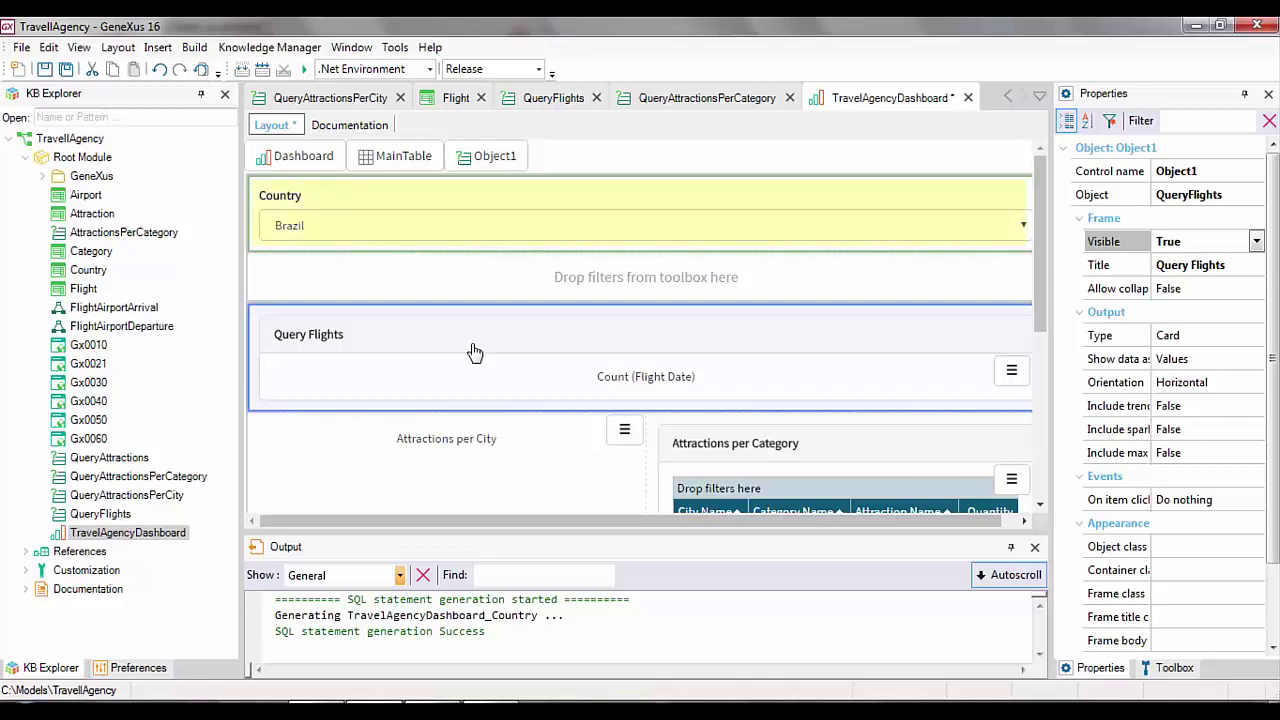
pyautogui.click(491, 464)
pyautogui.click(757, 438)
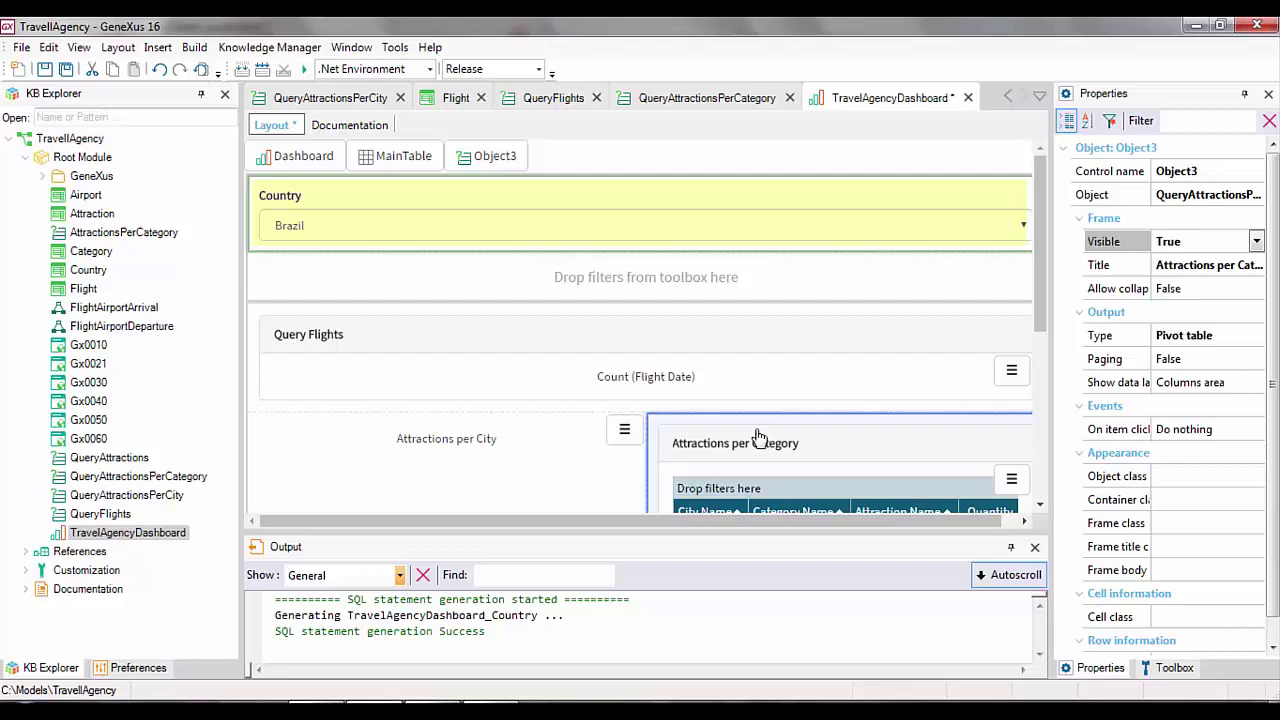
pyautogui.click(523, 474)
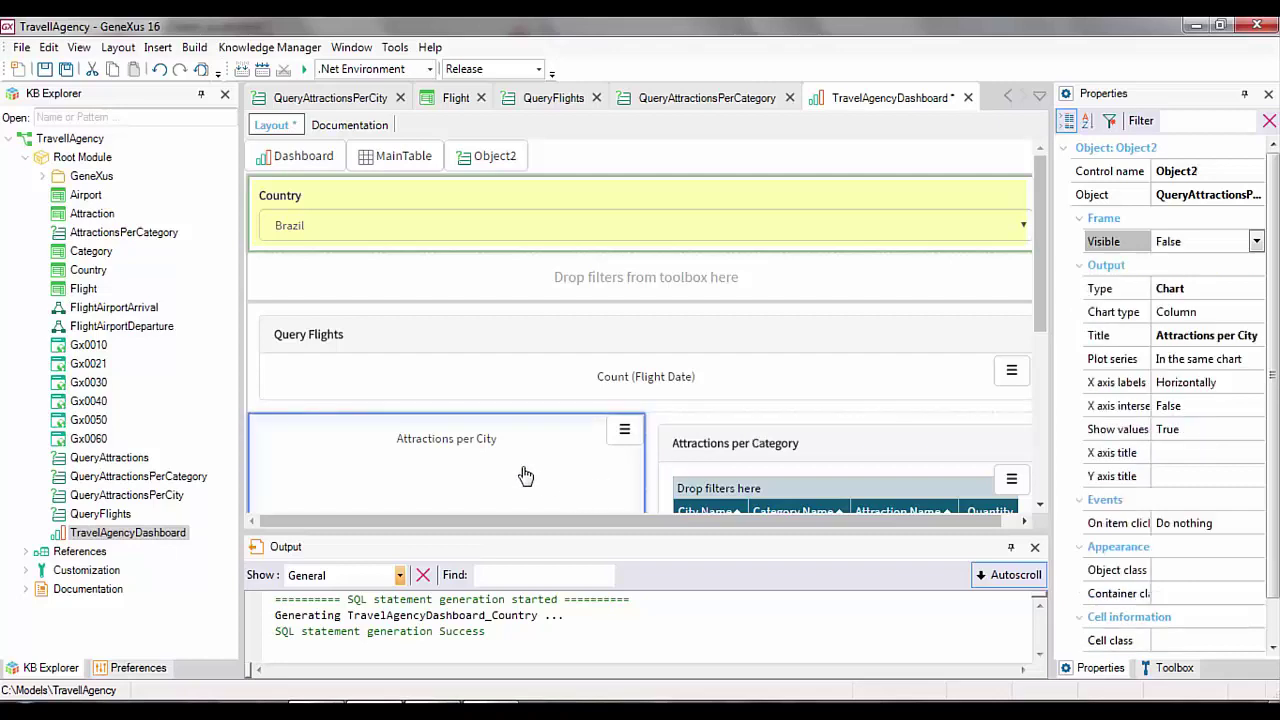
pyautogui.click(609, 340)
pyautogui.click(805, 450)
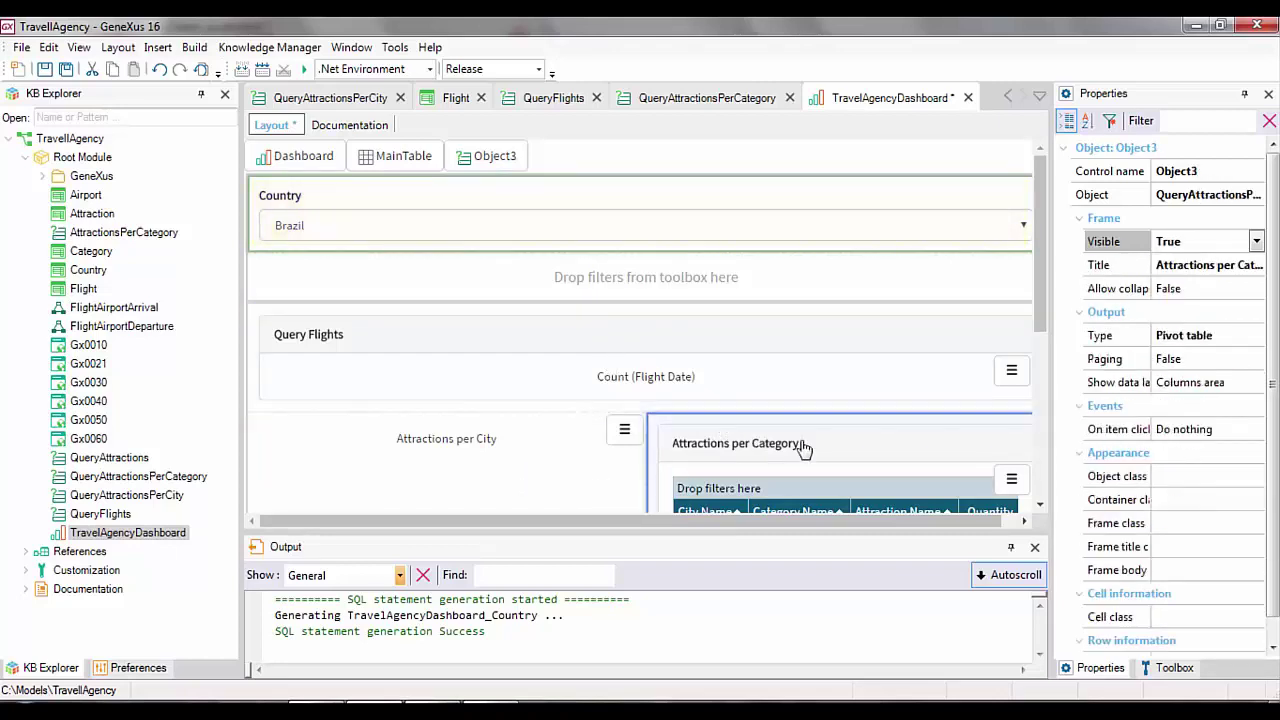
pyautogui.click(616, 202)
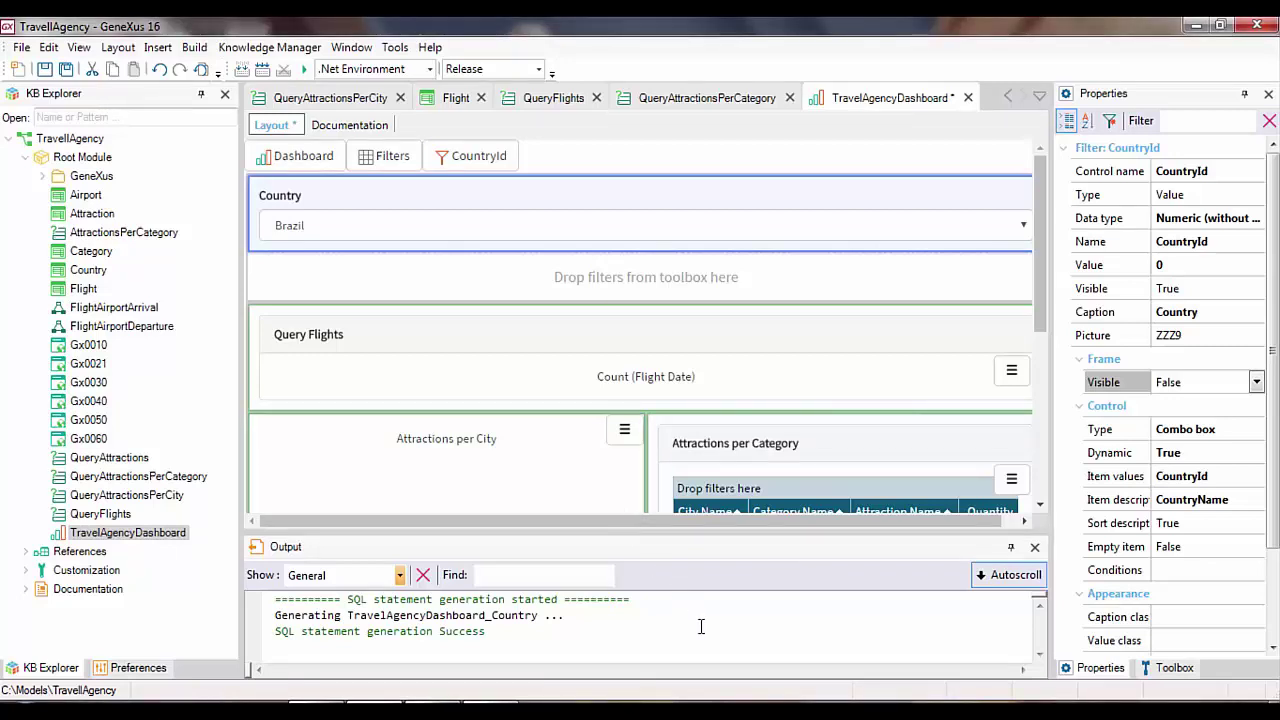
pyautogui.hotkey('ctrl', 'n')
# Create a new web panel named WPTravelAgencyDashboard
pyautogui.click(400, 290)
pyautogui.click(574, 280)
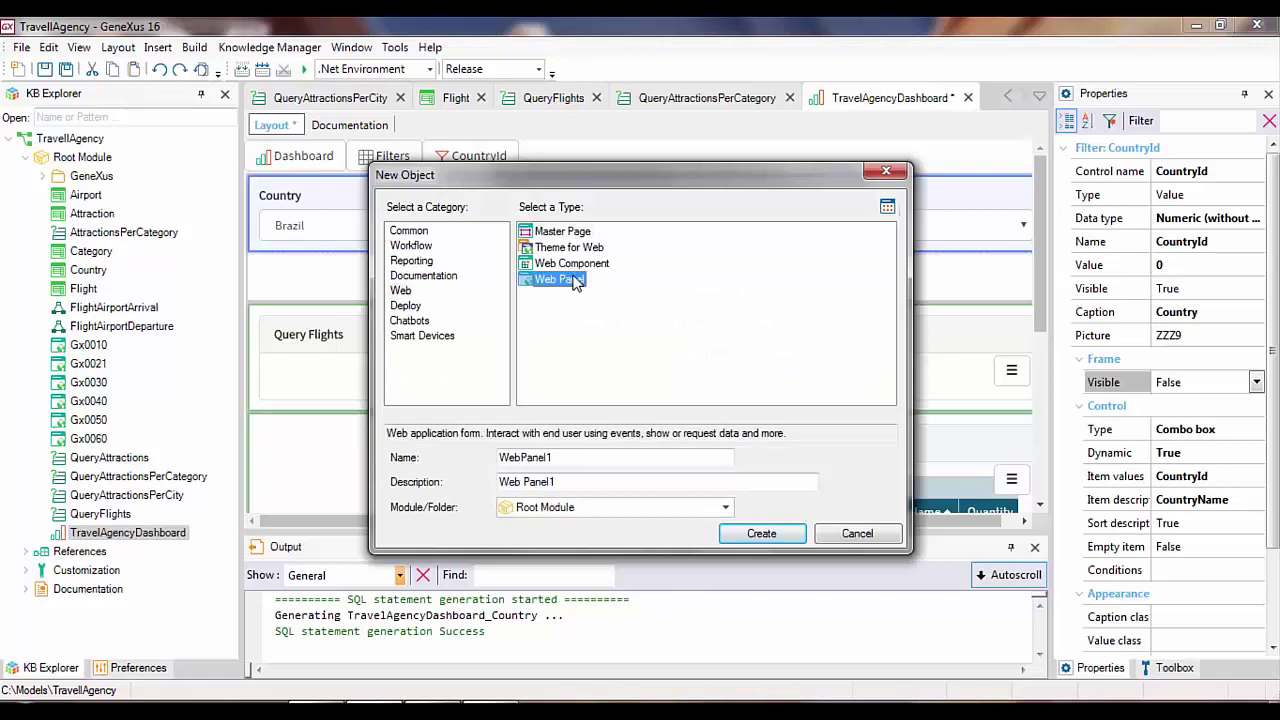
pyautogui.click(600, 457)
pyautogui.doubleClick(600, 457)
pyautogui.write('WPTravelAgencyDashboard')
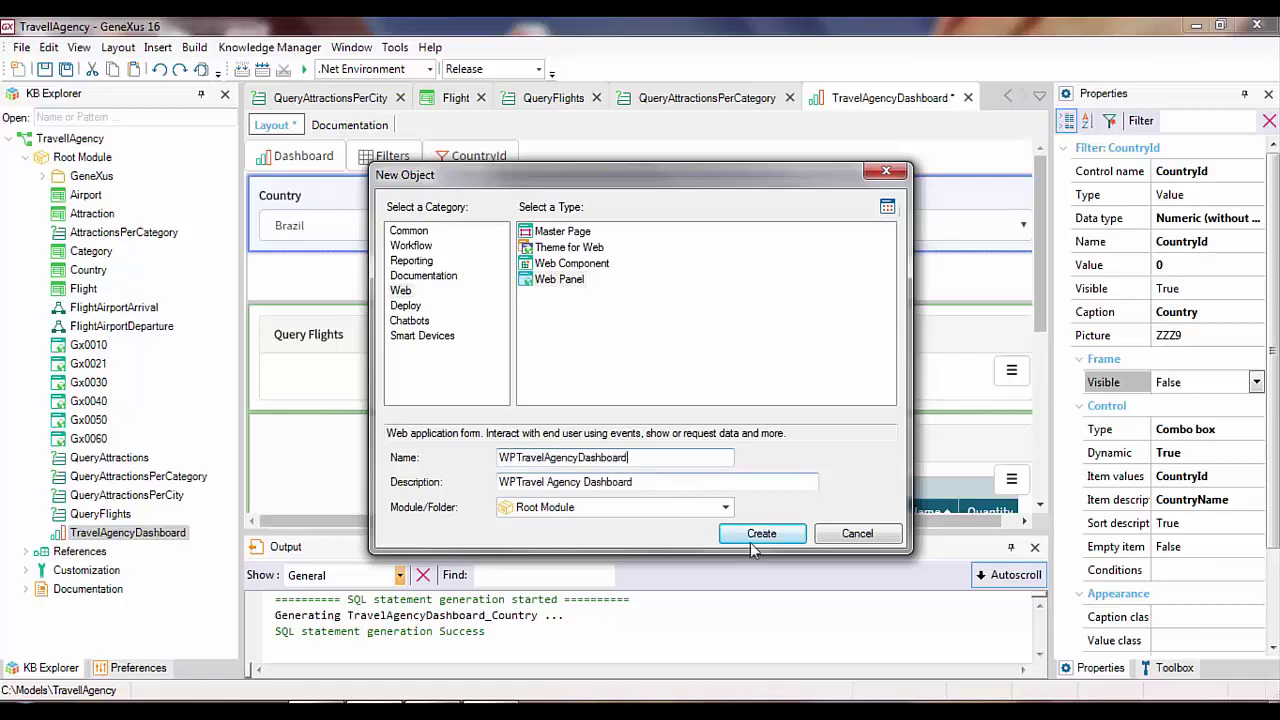
pyautogui.click(762, 534)
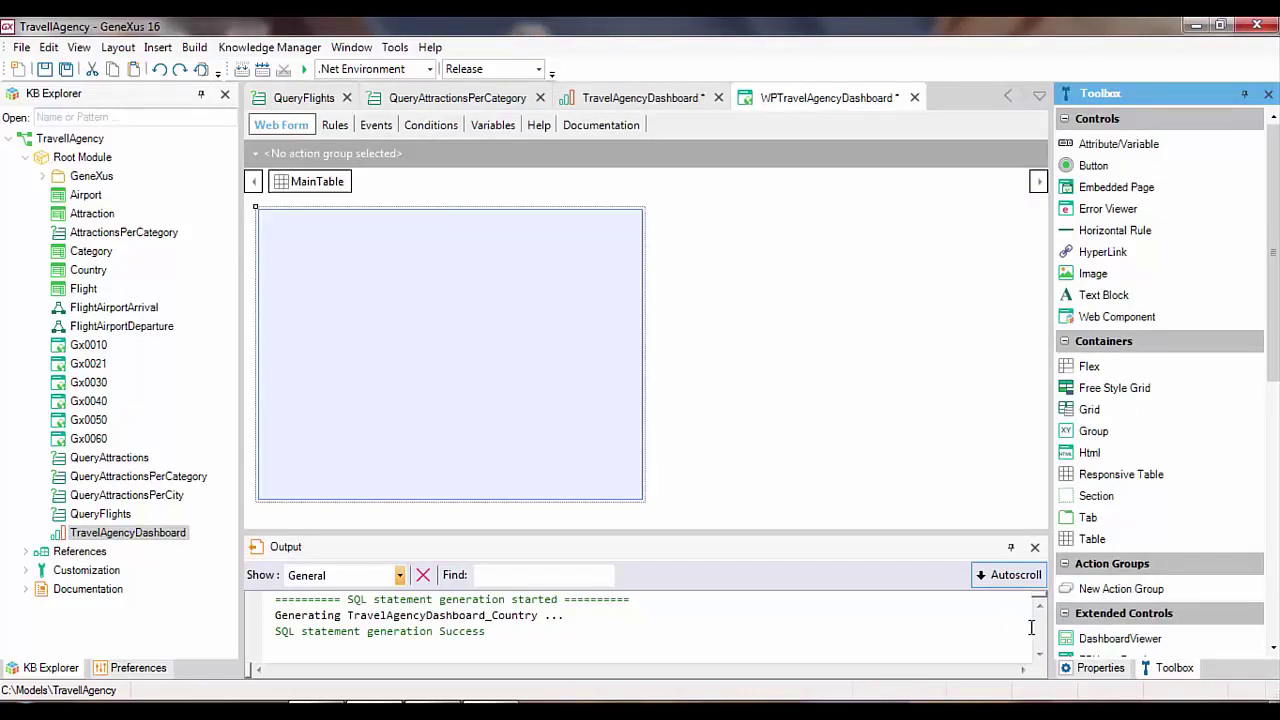
# Add a dashboard viewer showing TravelAgencyDashboard to the web form and save
pyautogui.moveTo(1100, 640); pyautogui.dragTo(530, 393)
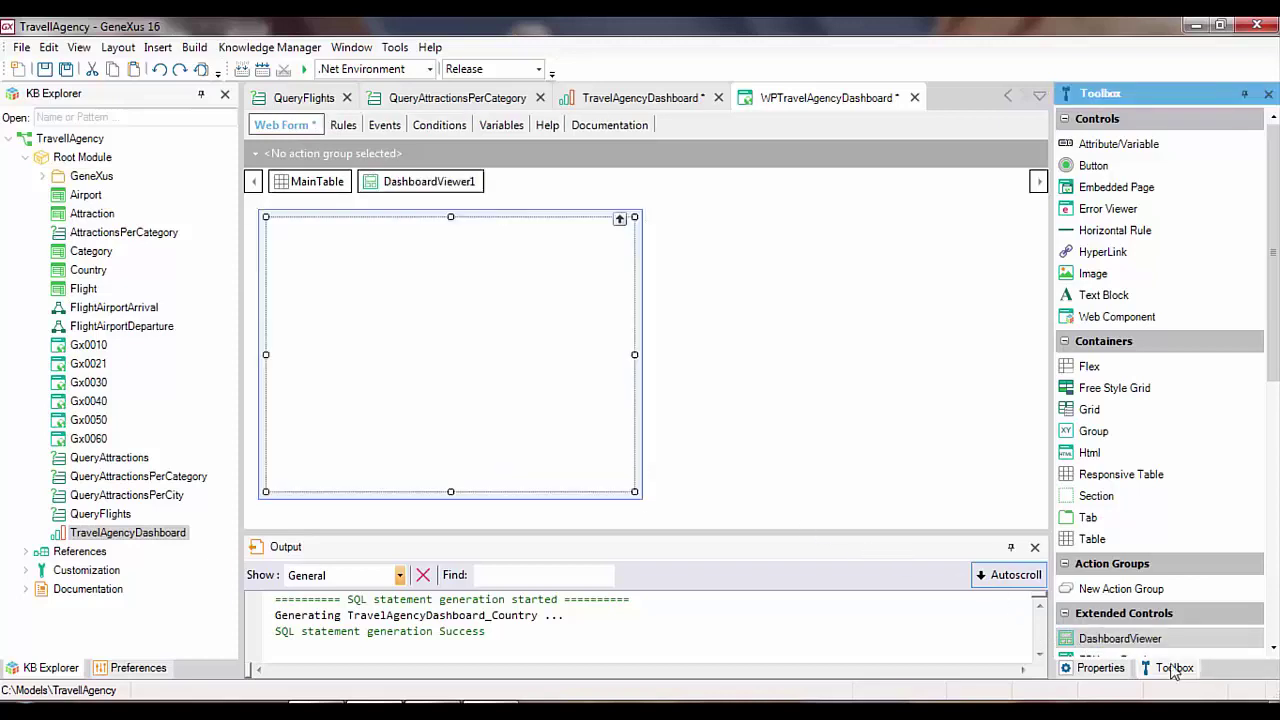
pyautogui.click(1100, 670)
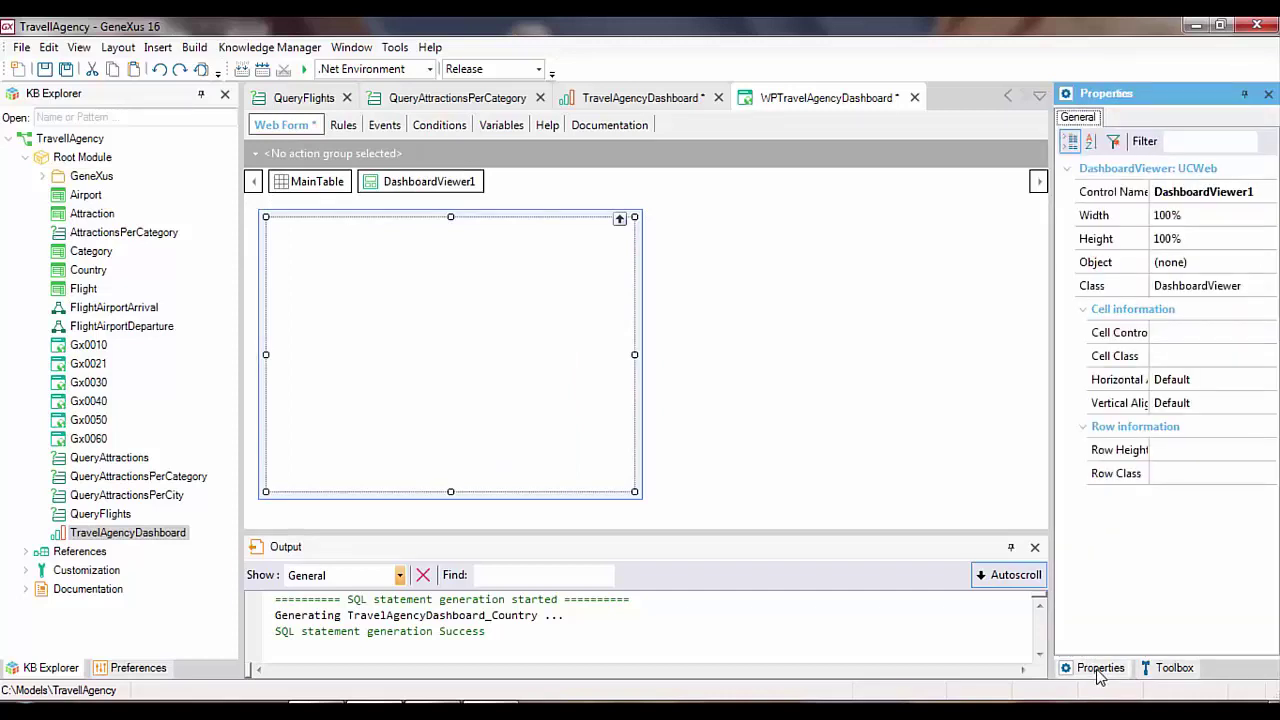
pyautogui.click(1262, 266)
pyautogui.click(1267, 266)
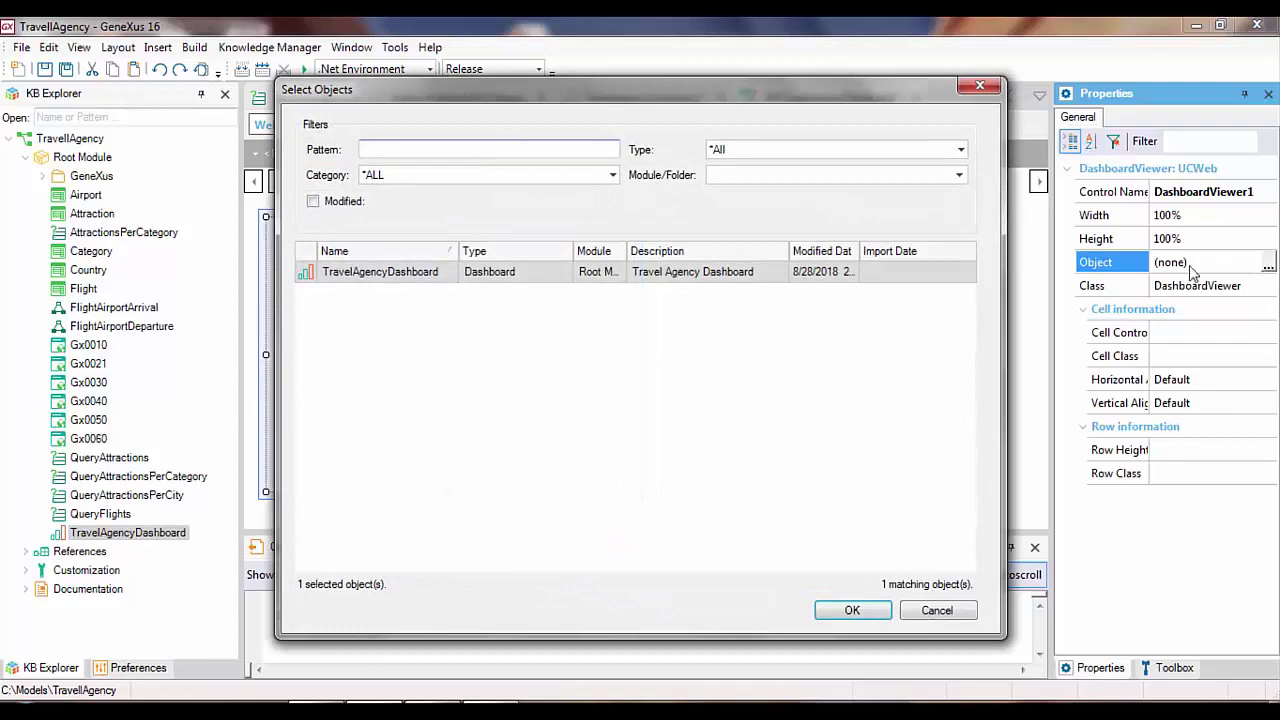
pyautogui.click(452, 278)
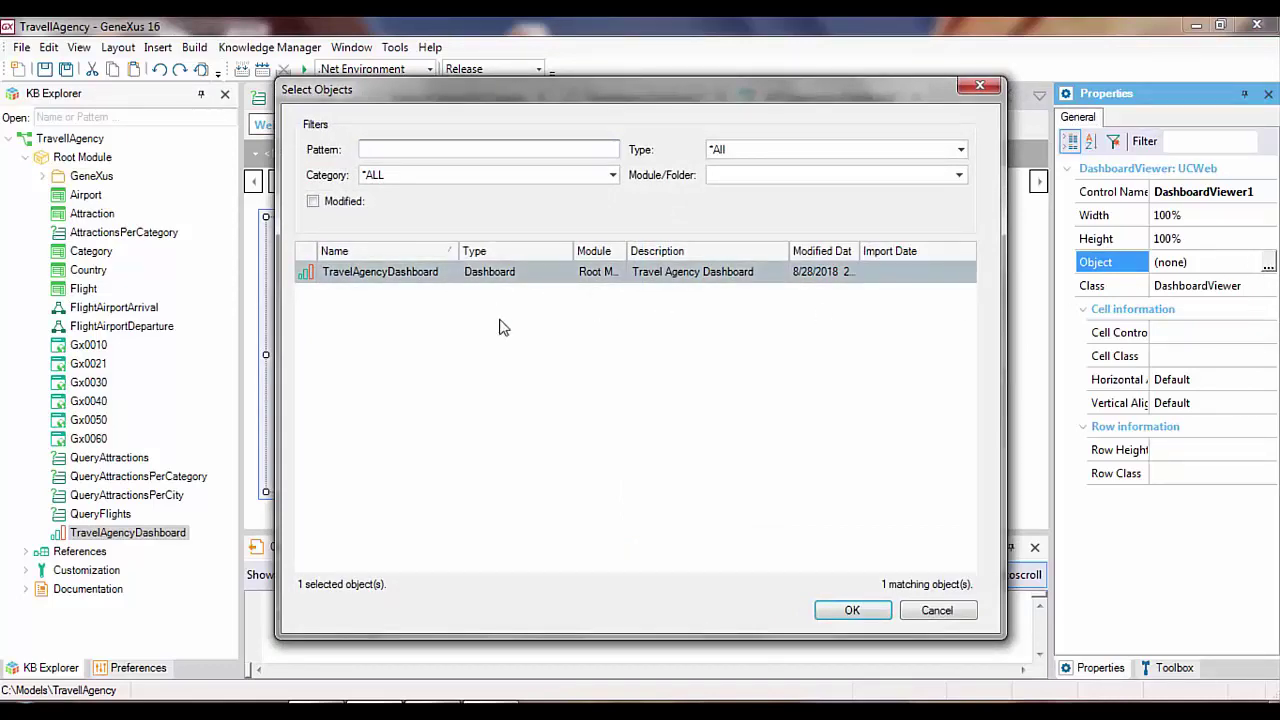
pyautogui.click(851, 609)
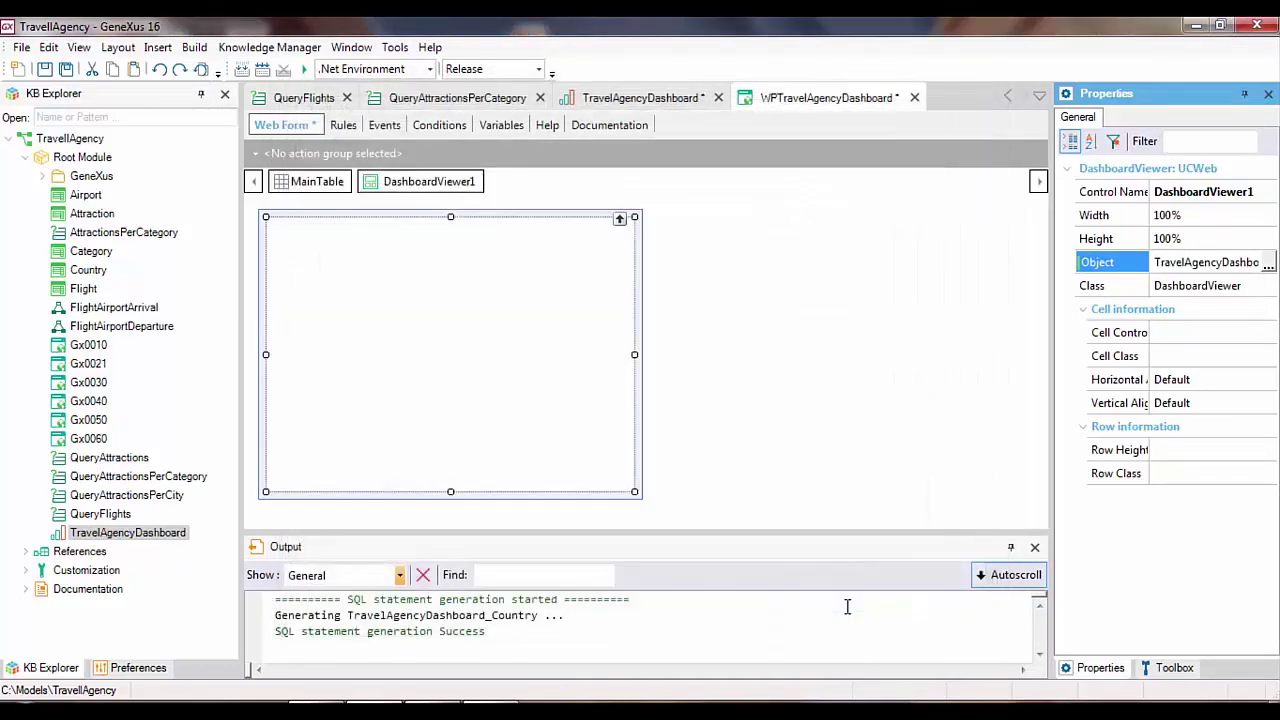
pyautogui.hotkey('ctrl', 's')
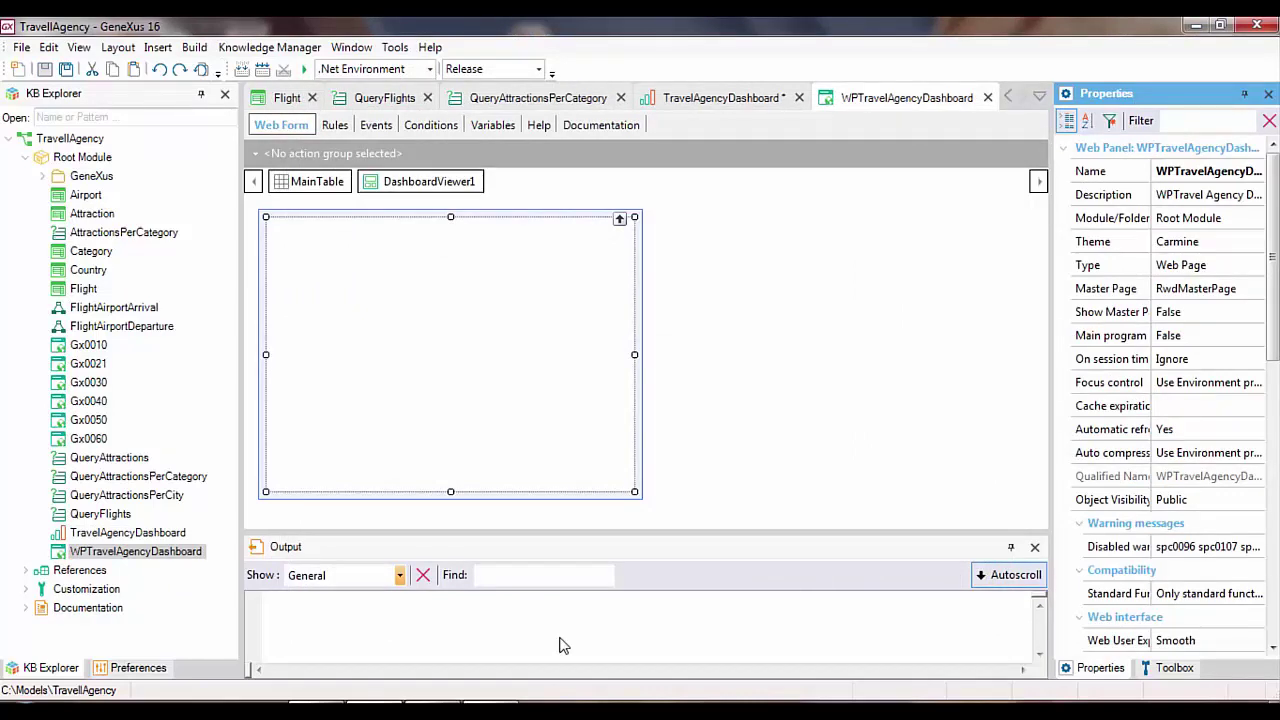
# Run the app, open WPTravelAgencyDashboard and filter it to France
pyautogui.press('F5')
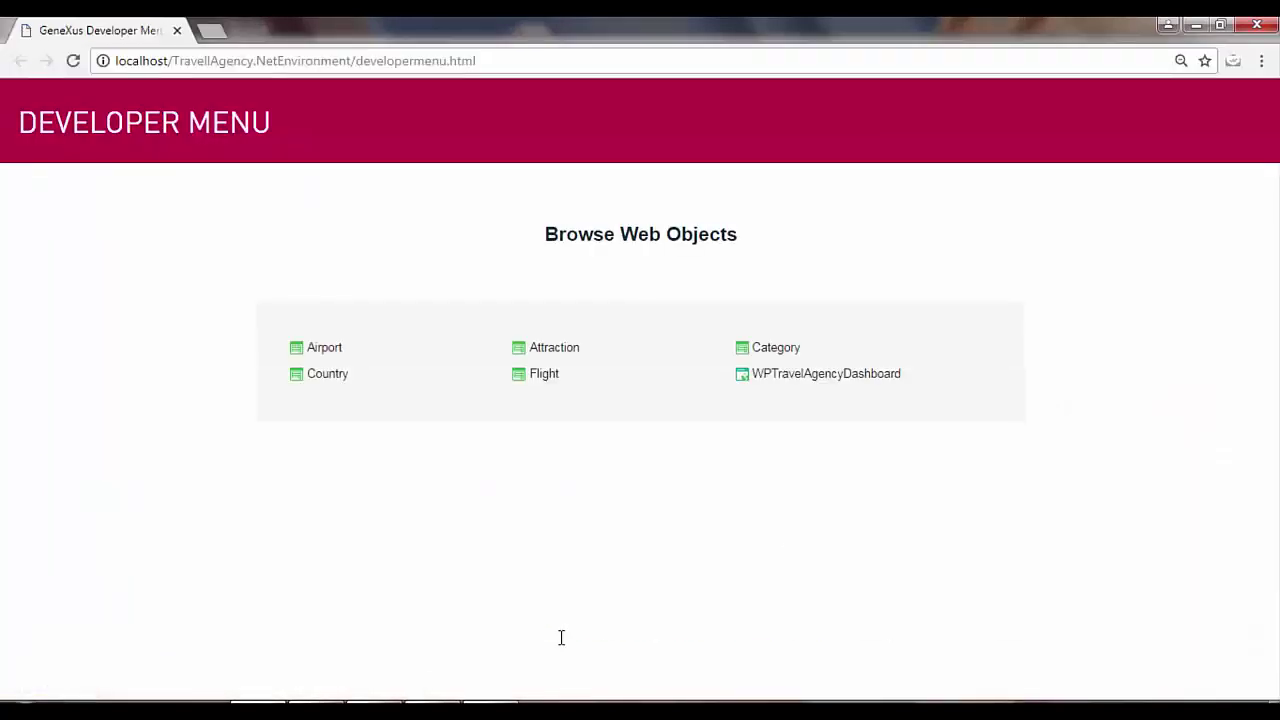
pyautogui.click(797, 377)
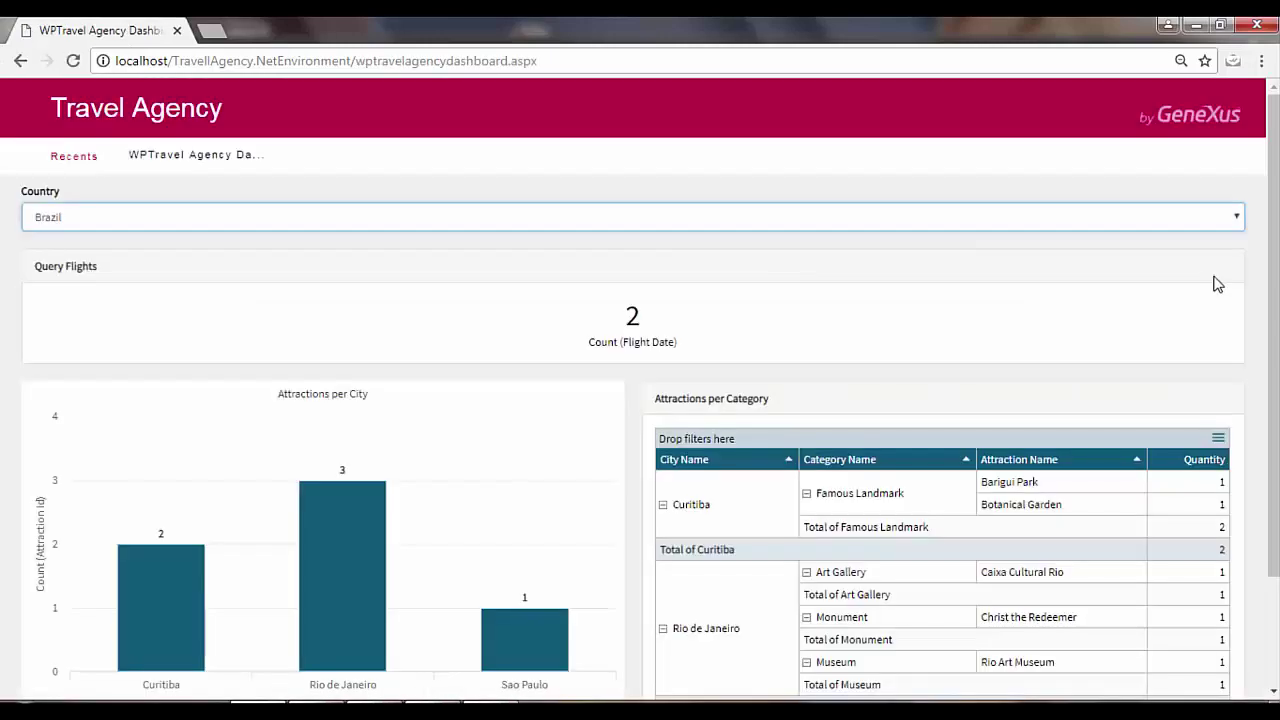
pyautogui.click(1238, 219)
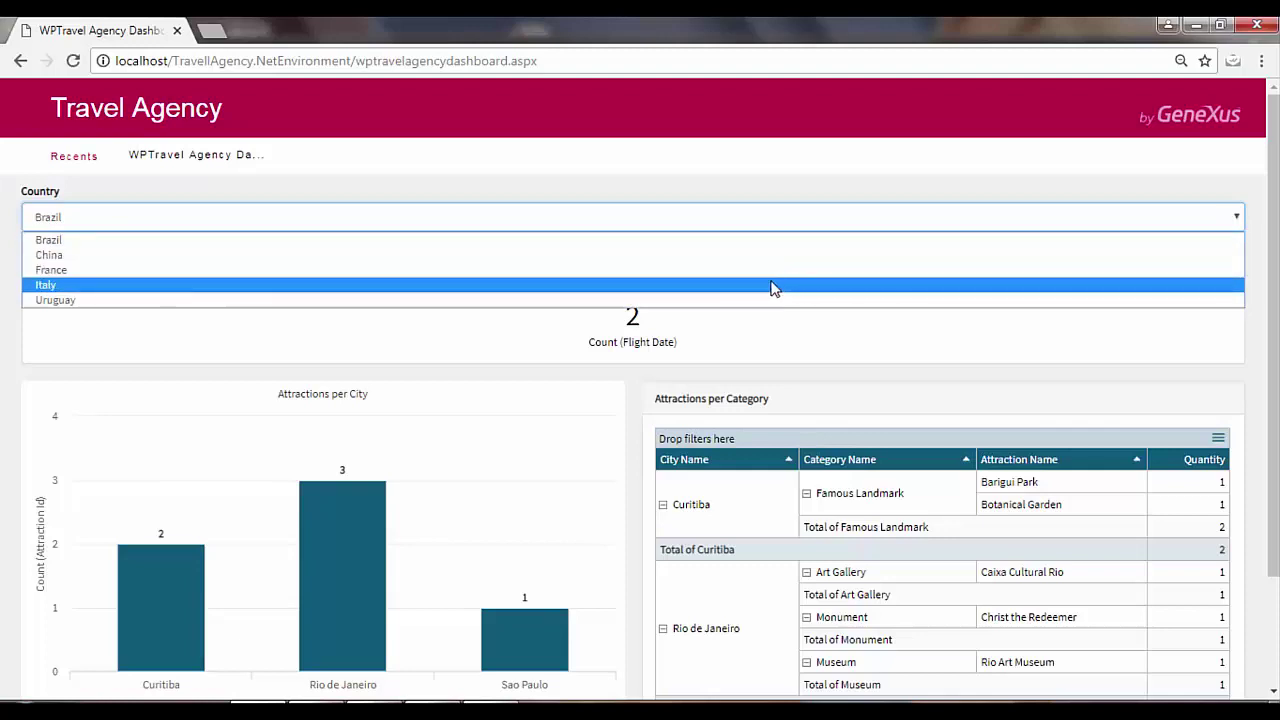
pyautogui.click(663, 276)
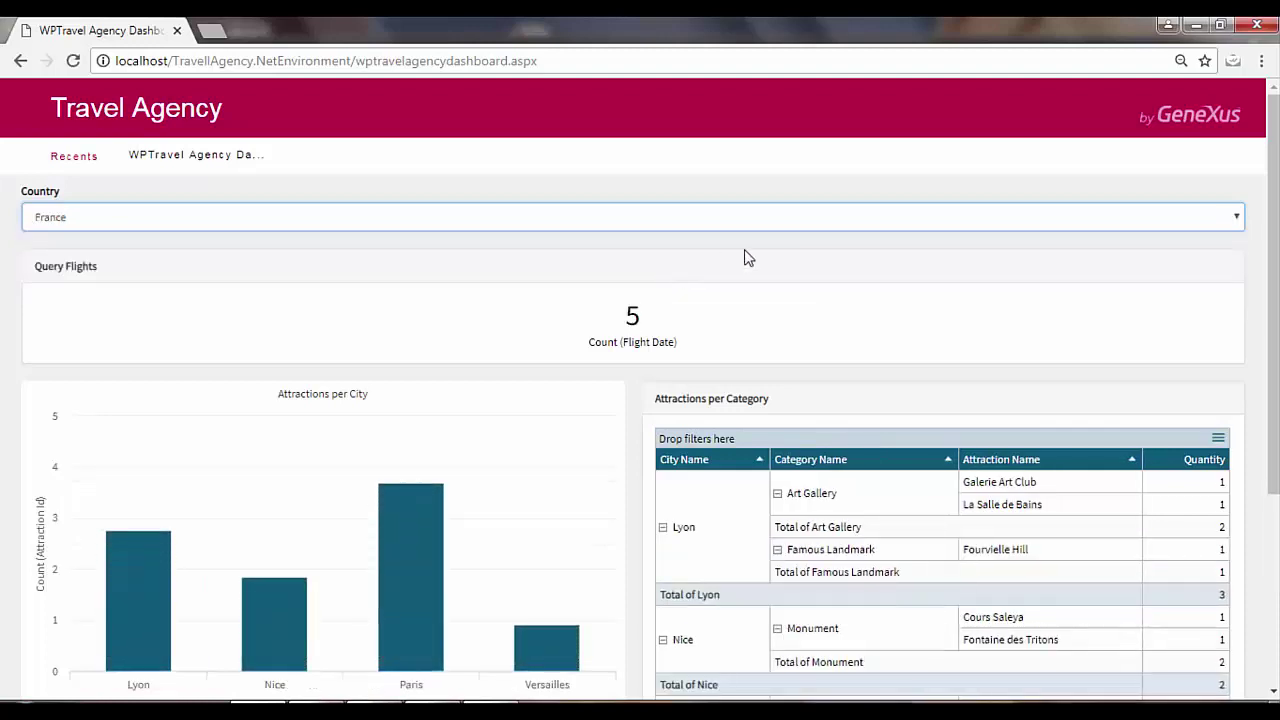
# Switch the country filter to Italy, then to China
pyautogui.click(1237, 220)
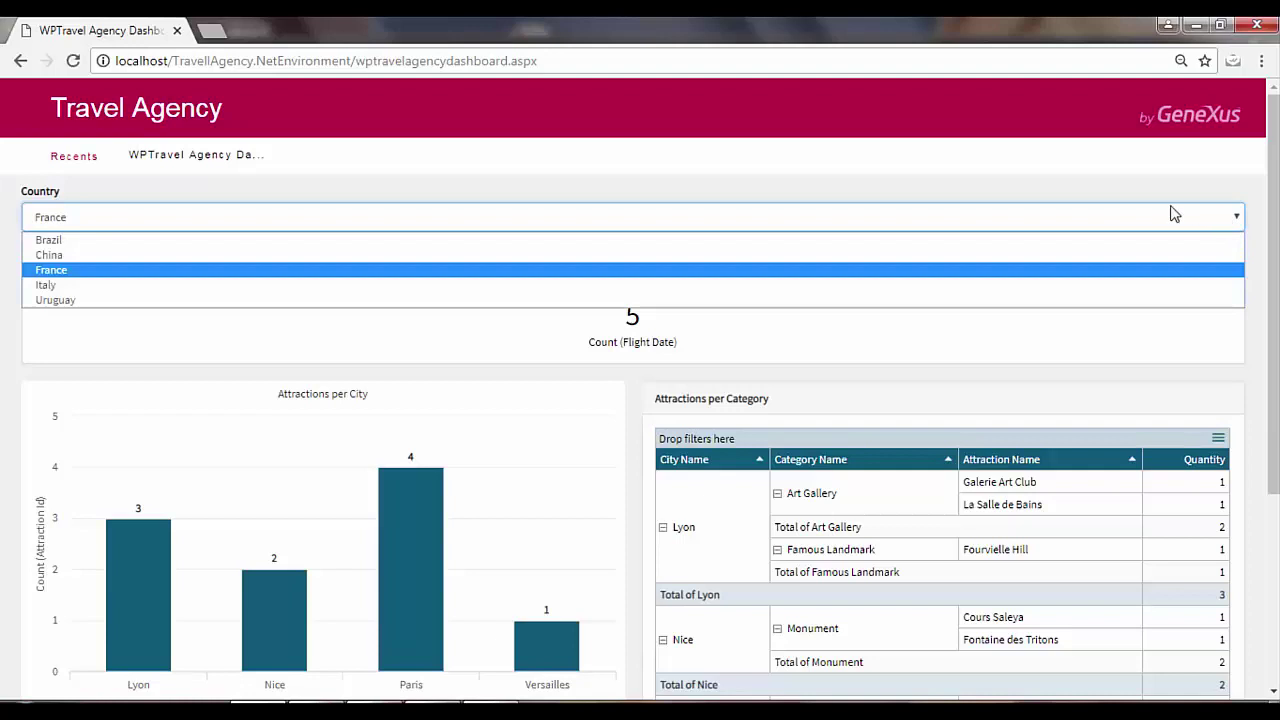
pyautogui.click(838, 287)
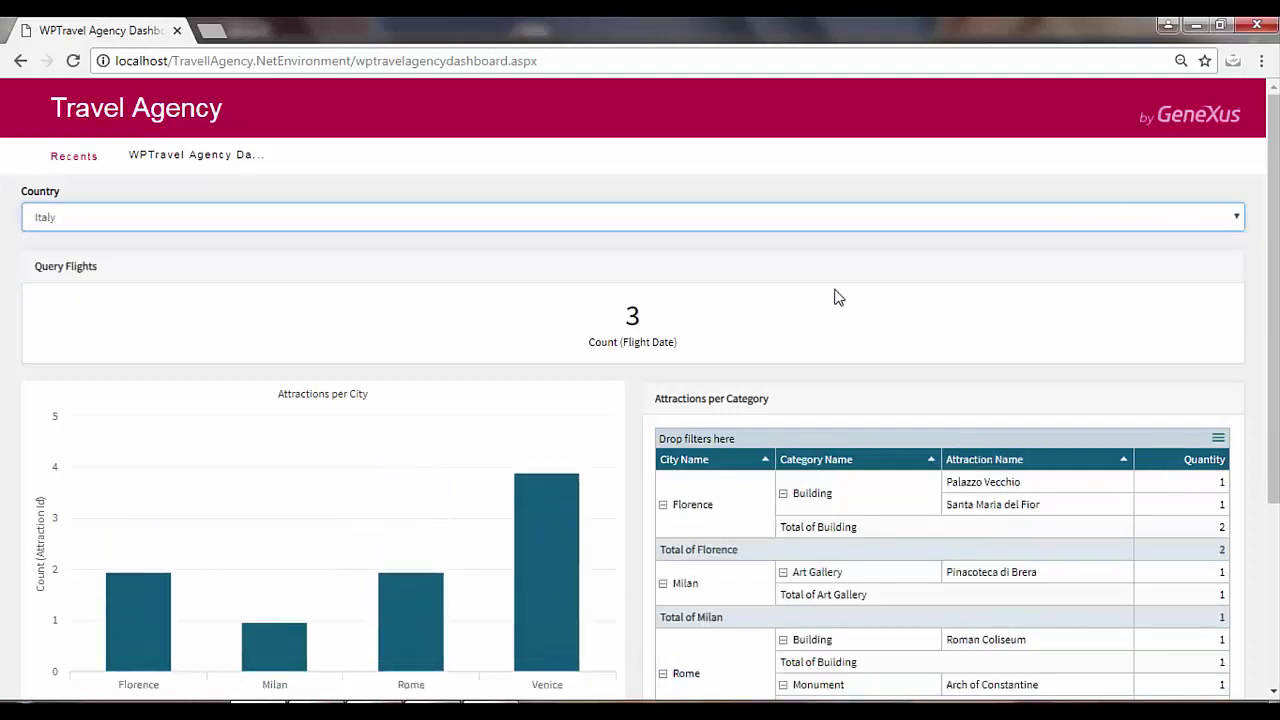
pyautogui.click(1233, 222)
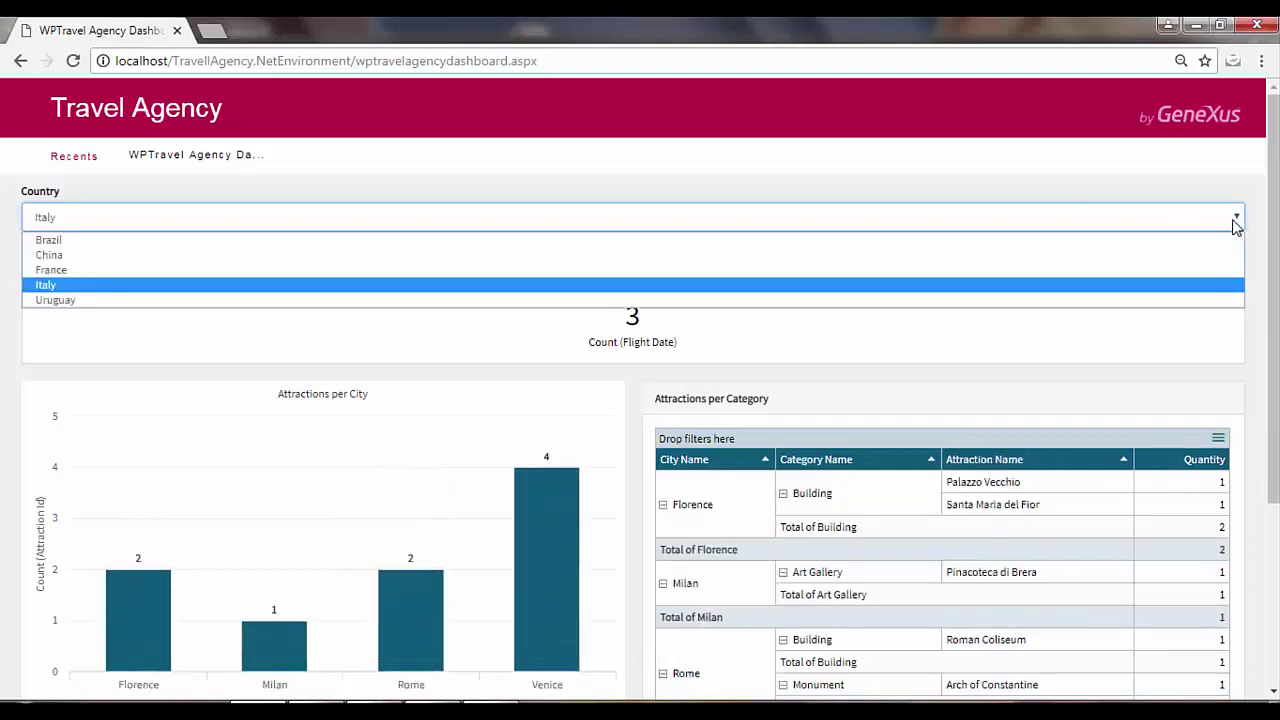
pyautogui.click(1086, 258)
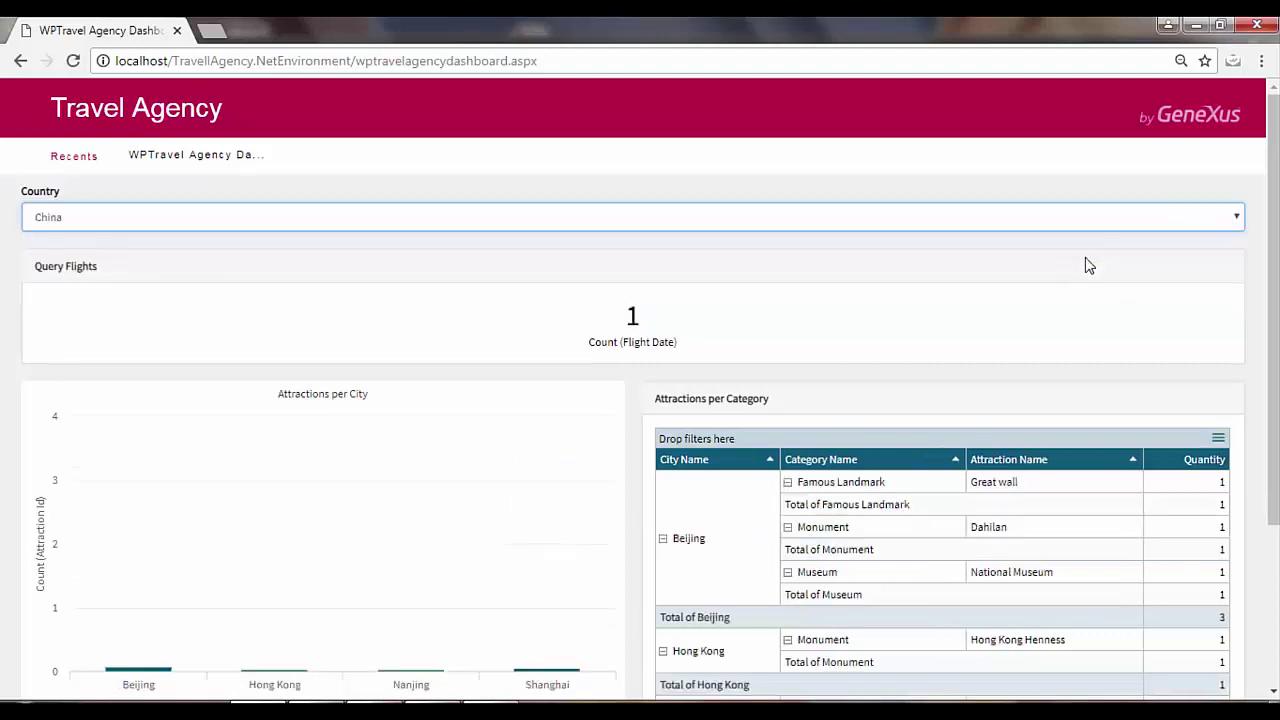